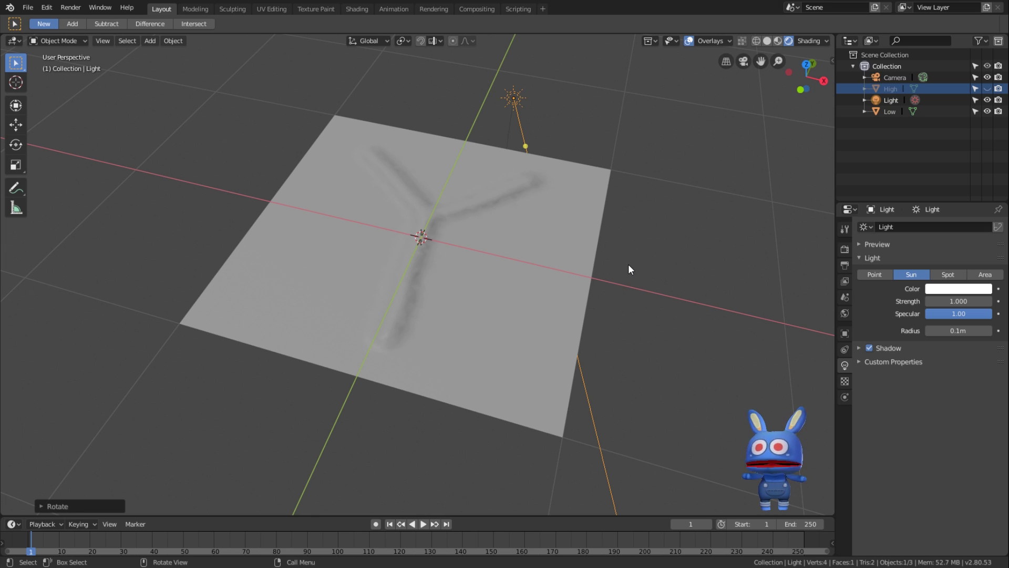
- Rotate the sun light to a new direction so the ridge shadows shift, then select the Low plane
middle_click_drag(628, 264, 649, 384)
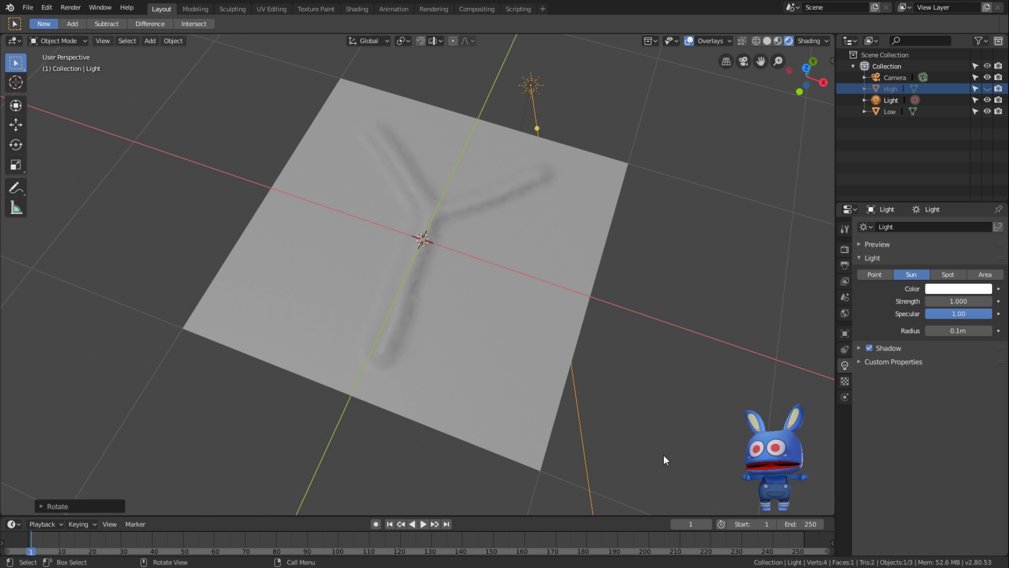
key("r")
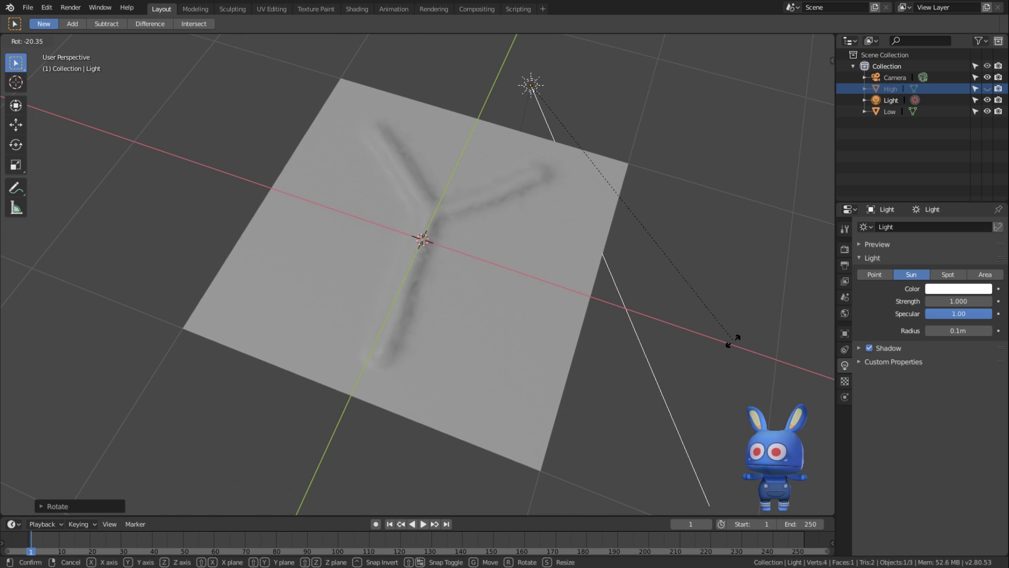
left_click(719, 357)
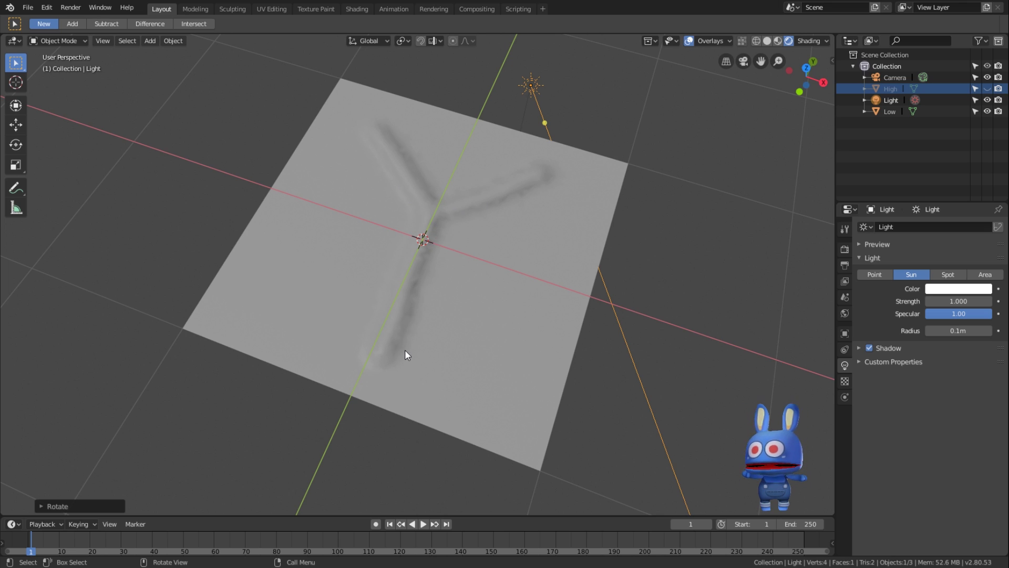
mouse_move(404, 349)
middle_mouse_down()
mouse_move(426, 345)
mouse_move(439, 322)
mouse_move(439, 264)
mouse_move(461, 249)
mouse_move(443, 293)
mouse_move(465, 285)
mouse_move(441, 310)
middle_mouse_up()
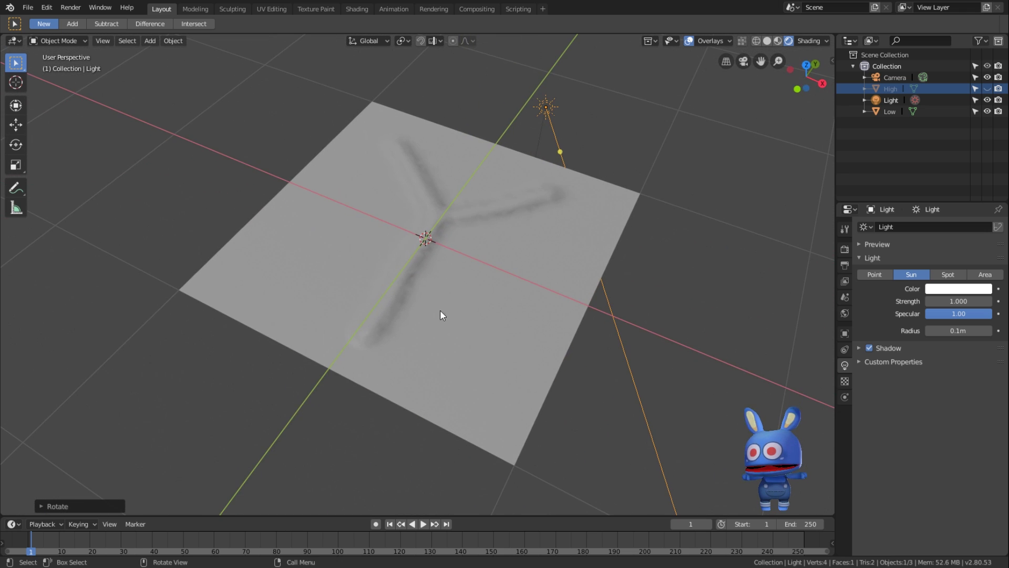
left_click(539, 277)
key("Tab")
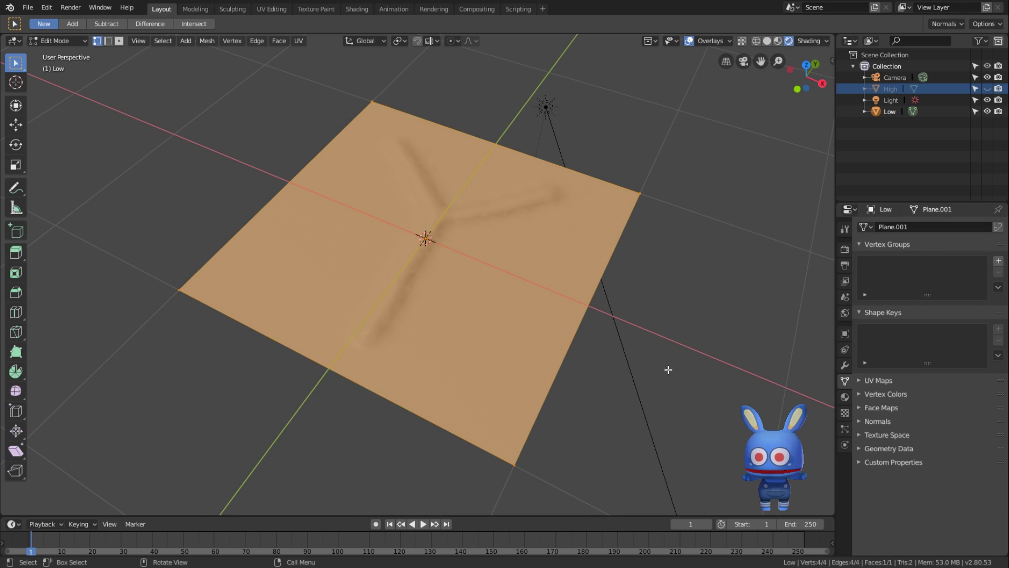
key("Tab")
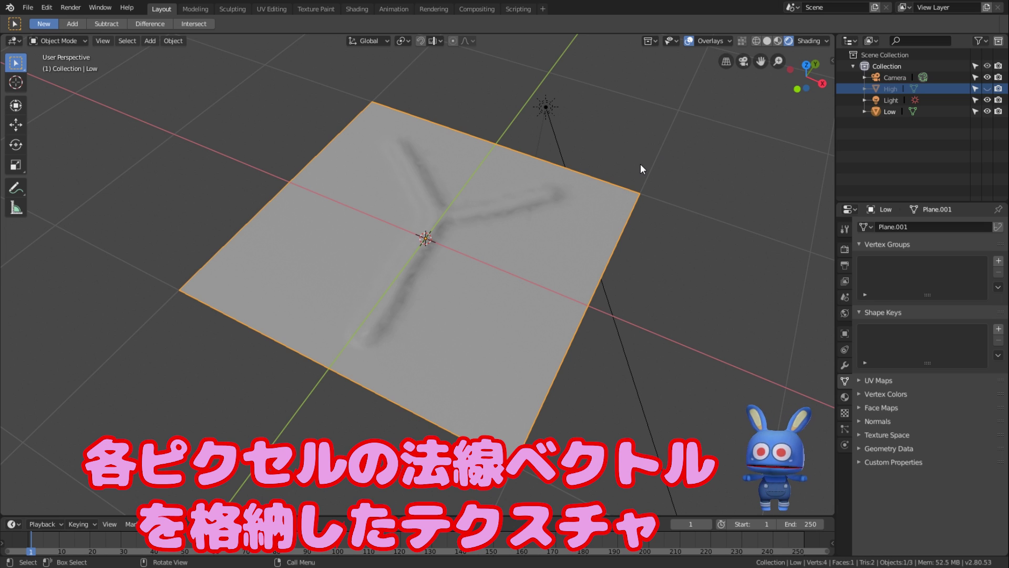
left_click(269, 9)
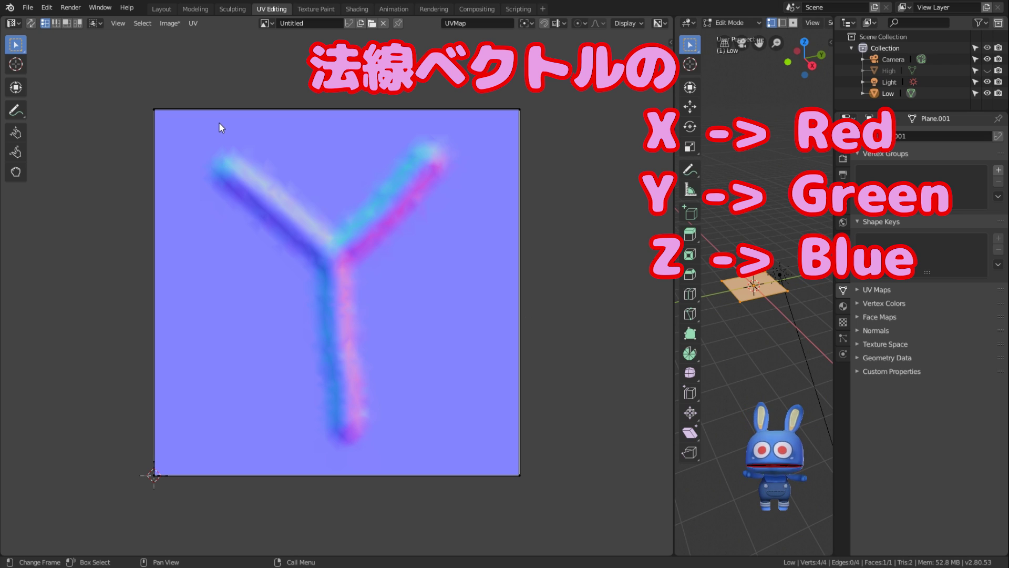
left_click(158, 9)
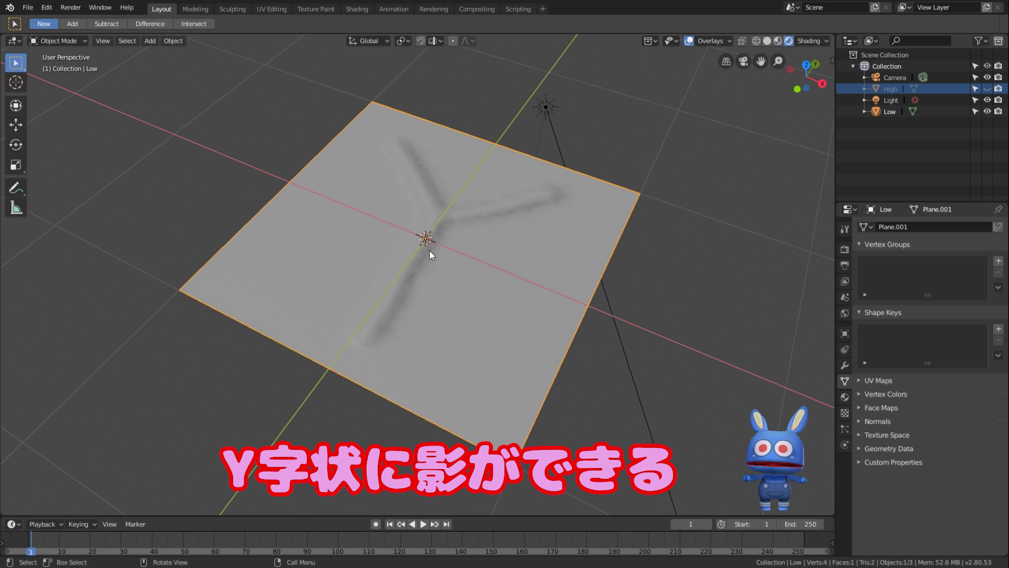
middle_click_drag(540, 228, 739, 289)
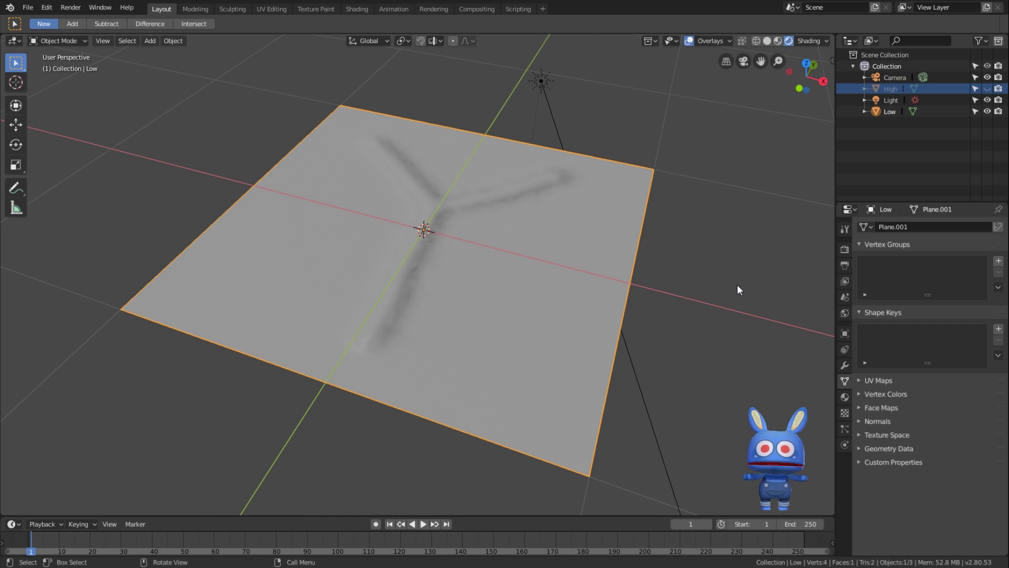
- Show the sculpted High mesh, view the ridge from below, then hide it again
left_click(988, 89)
mouse_move(670, 288)
middle_mouse_down()
mouse_move(708, 268)
mouse_move(563, 251)
mouse_move(579, 176)
mouse_move(531, 196)
mouse_move(556, 166)
mouse_move(587, 207)
mouse_move(547, 158)
mouse_move(566, 208)
mouse_move(550, 184)
mouse_move(574, 200)
mouse_move(568, 210)
middle_mouse_up()
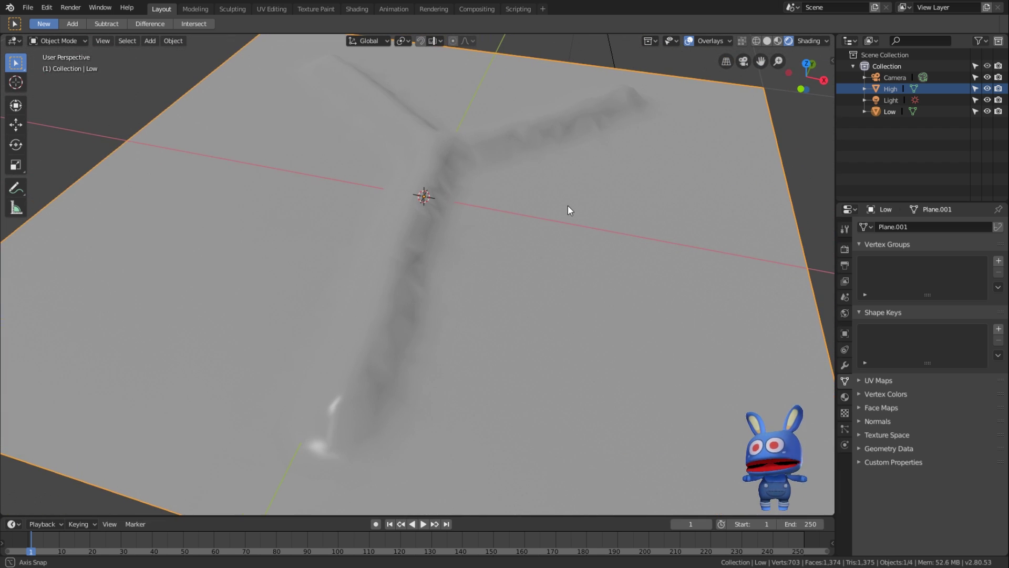
scroll(572, 203, "down", 3)
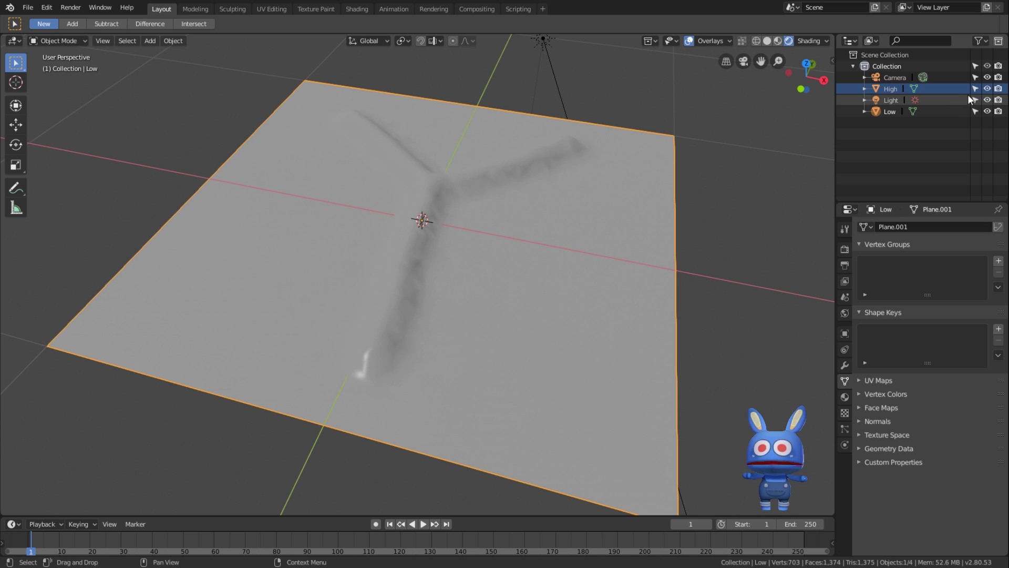
left_click(987, 89)
mouse_move(32, 143)
middle_mouse_down()
mouse_move(4, 141)
mouse_move(5, 258)
middle_mouse_up()
middle_click_drag(690, 204, 576, 206)
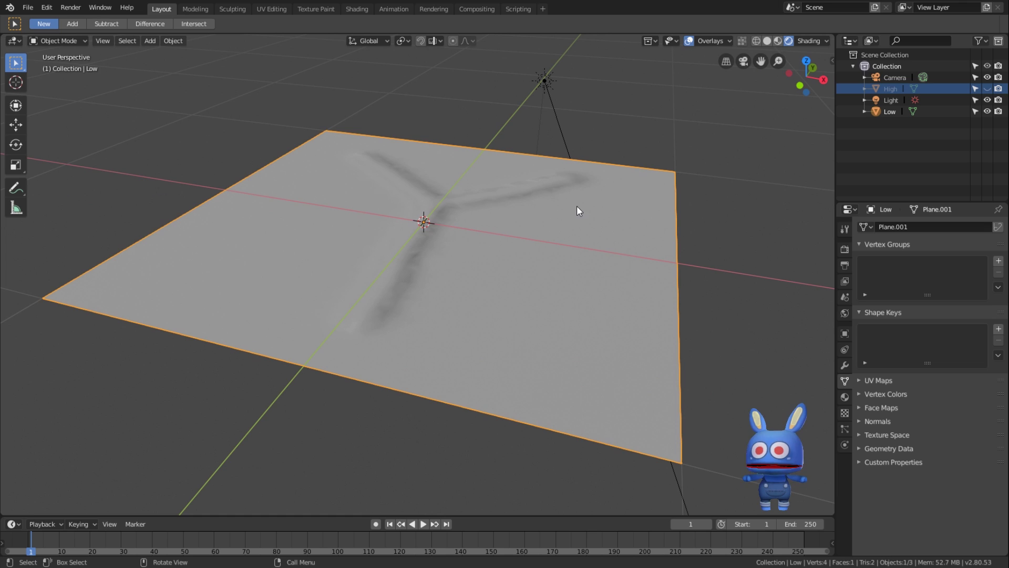
scroll(588, 207, "down", 3)
scroll(602, 212, "up", 3)
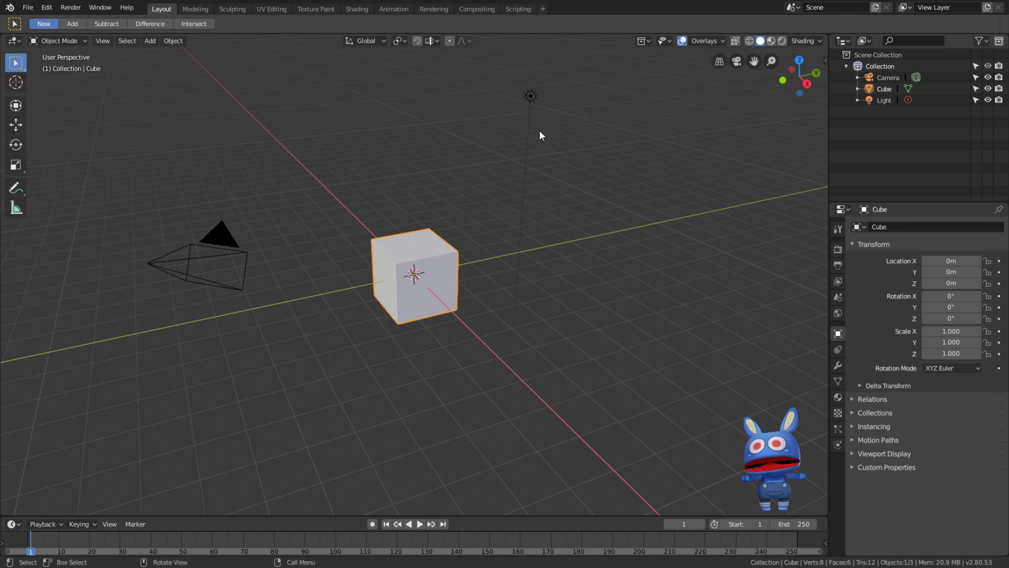
- Delete the default cube and add a new plane at the origin
key("x")
left_click(493, 213)
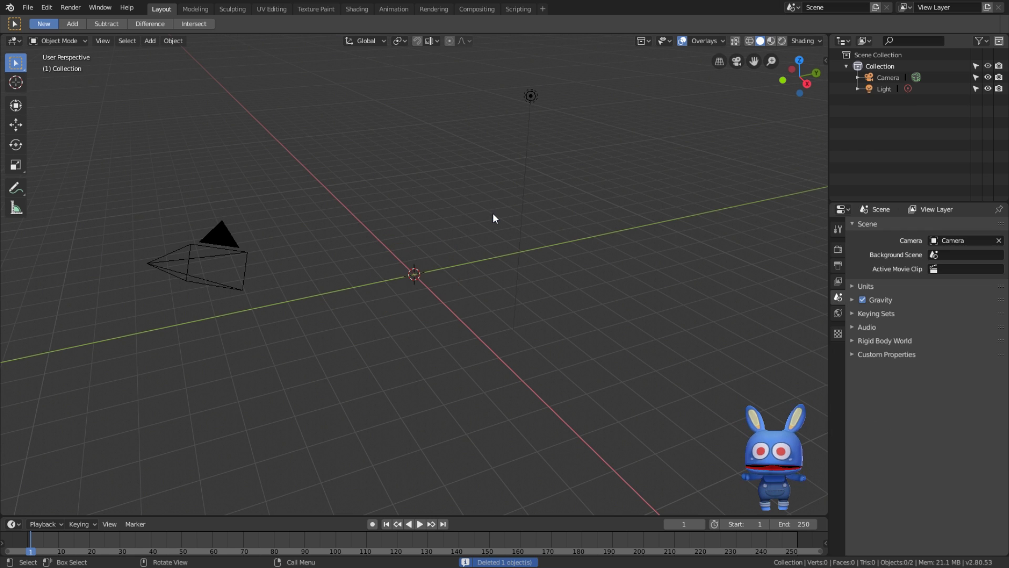
key("shift+a")
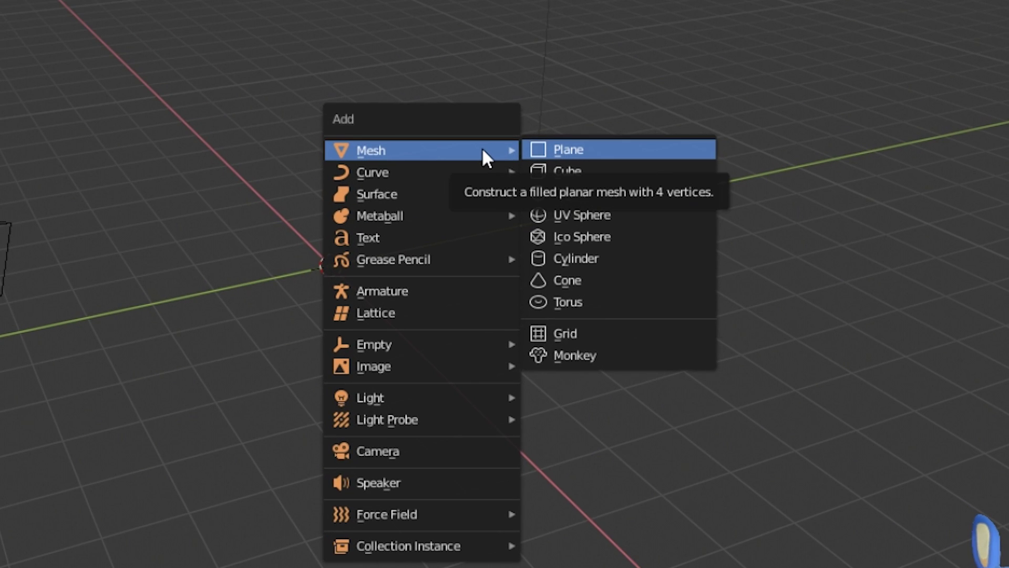
key("Return")
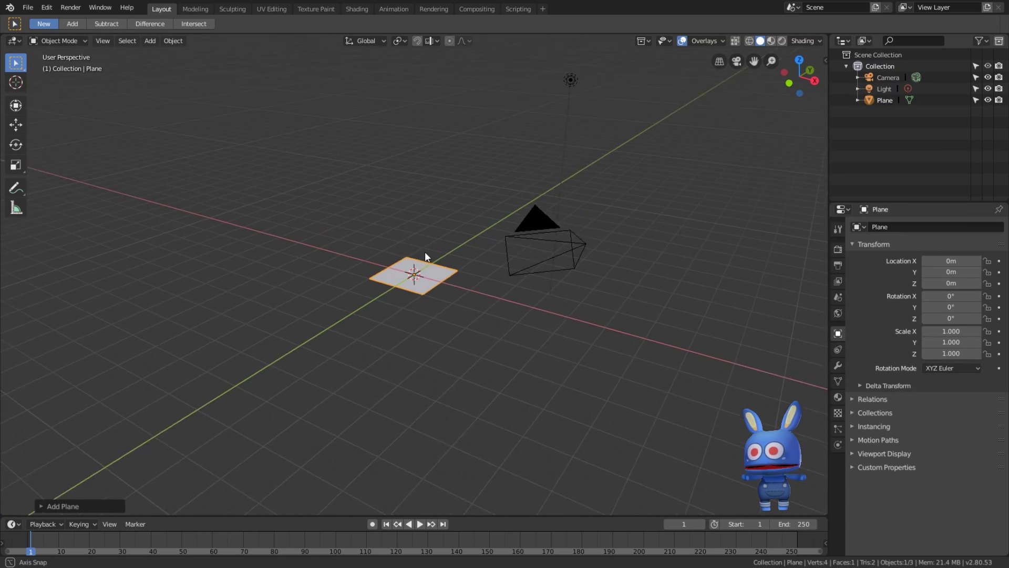
scroll(421, 237, "up", 3)
scroll(438, 241, "up", 3)
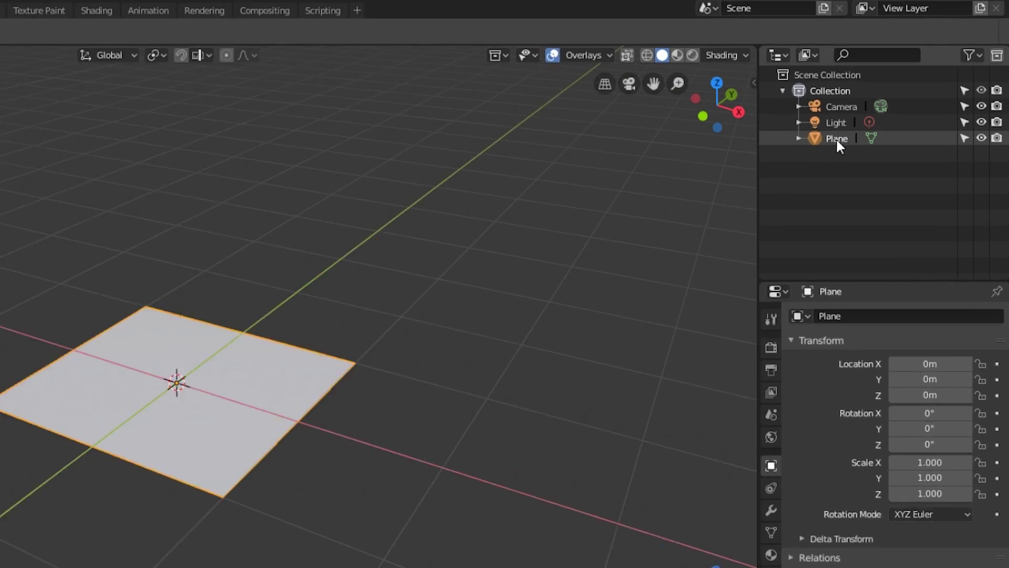
- Rename the plane to 'high' and switch to the Sculpting workspace
double_click(884, 100)
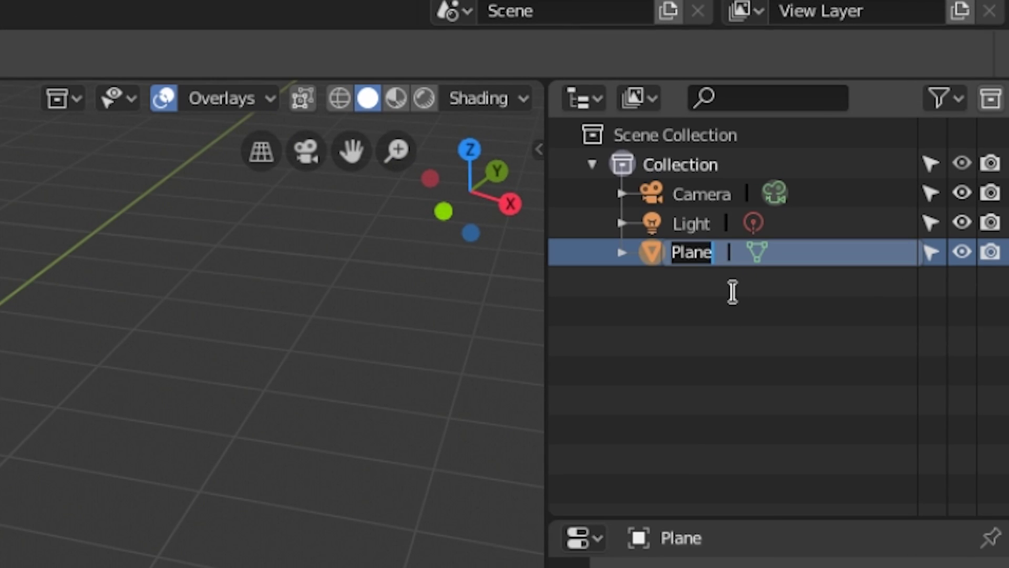
type("high")
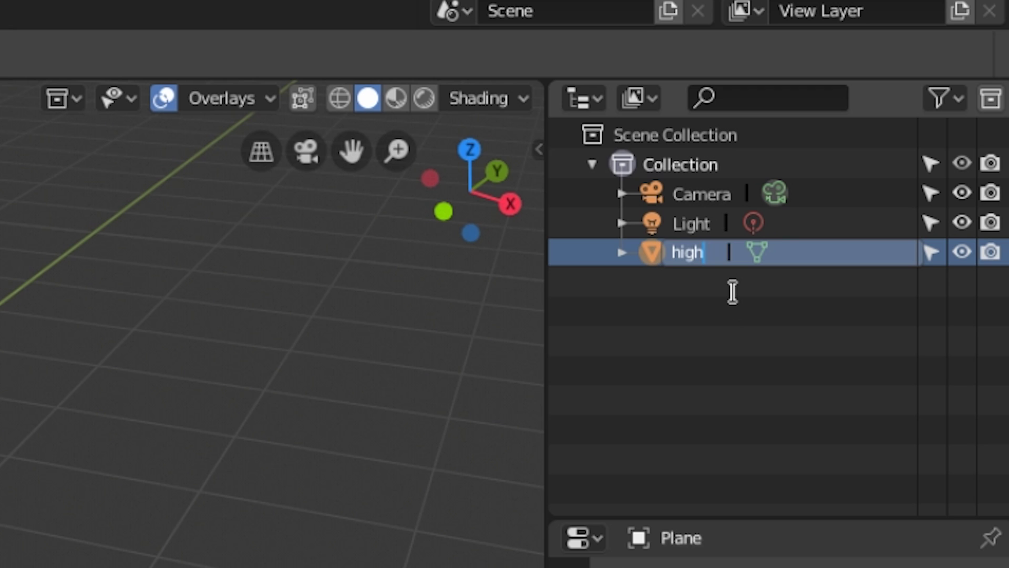
key("Return")
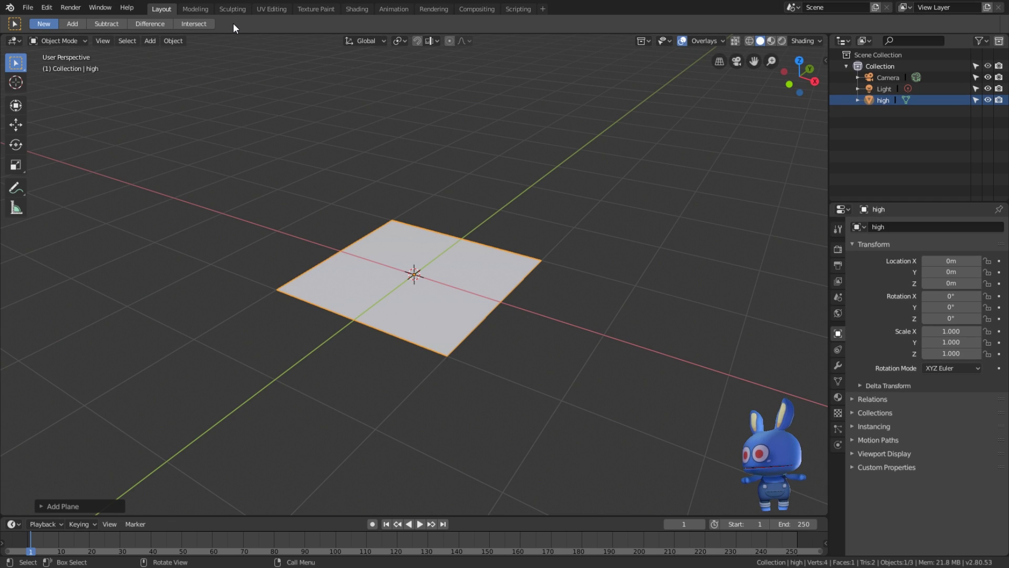
left_click(235, 10)
- Turn off X mirroring and enable Dyntopo with smooth shading
mouse_move(414, 187)
middle_mouse_down()
mouse_move(528, 232)
mouse_move(516, 269)
mouse_move(590, 228)
middle_mouse_up()
scroll(536, 273, "up", 2)
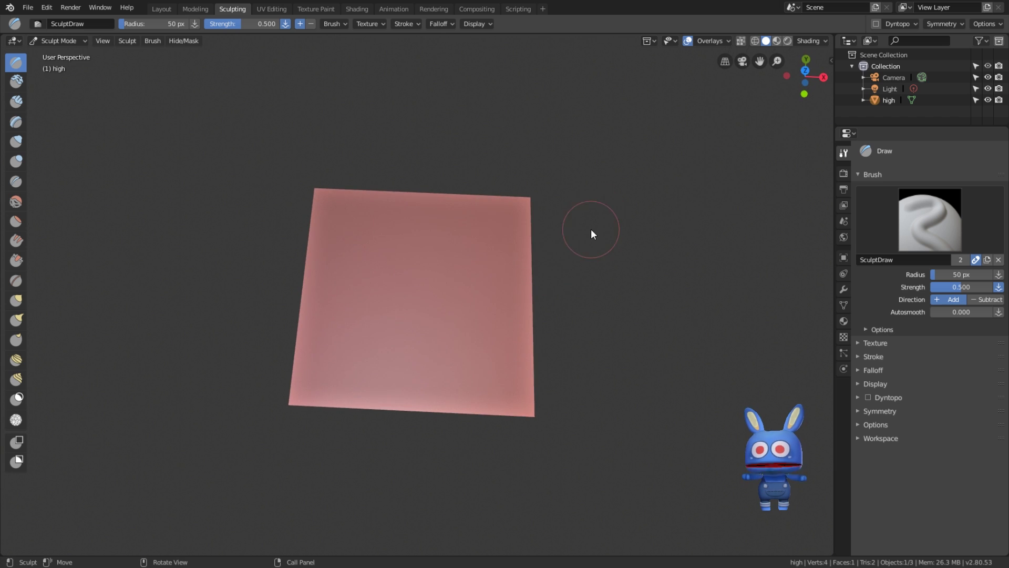
left_click(953, 23)
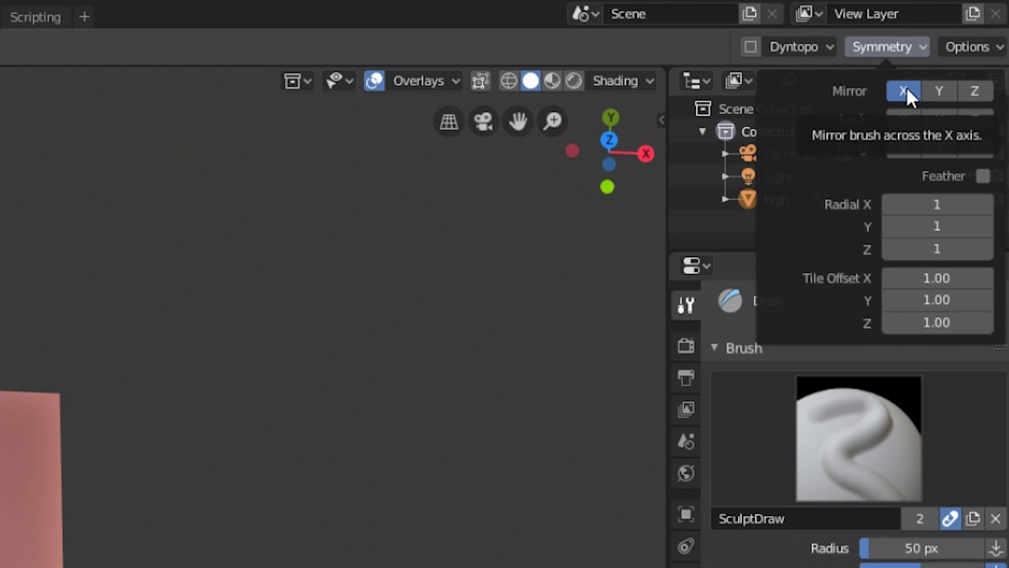
left_click(904, 90)
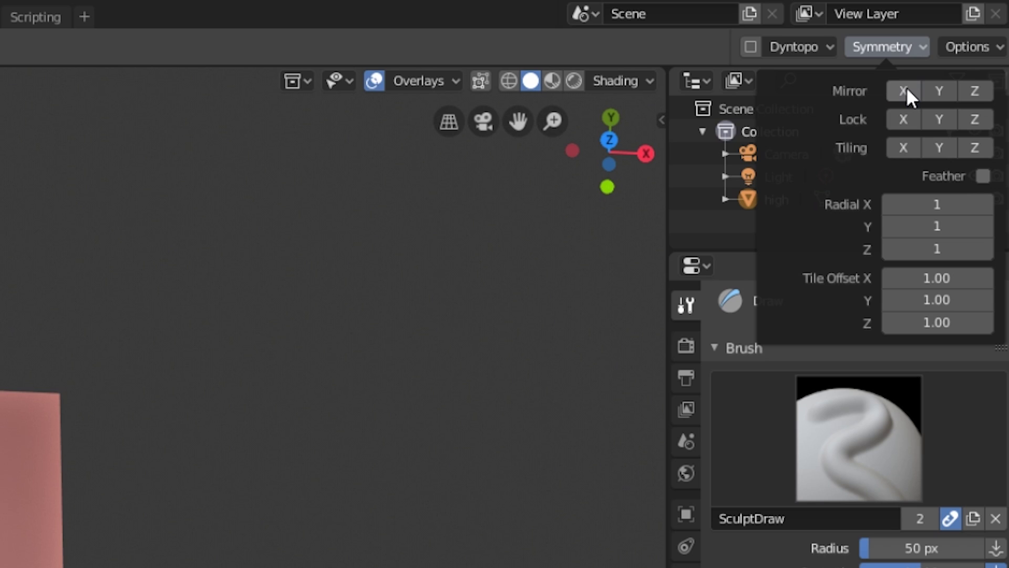
mouse_move(834, 38)
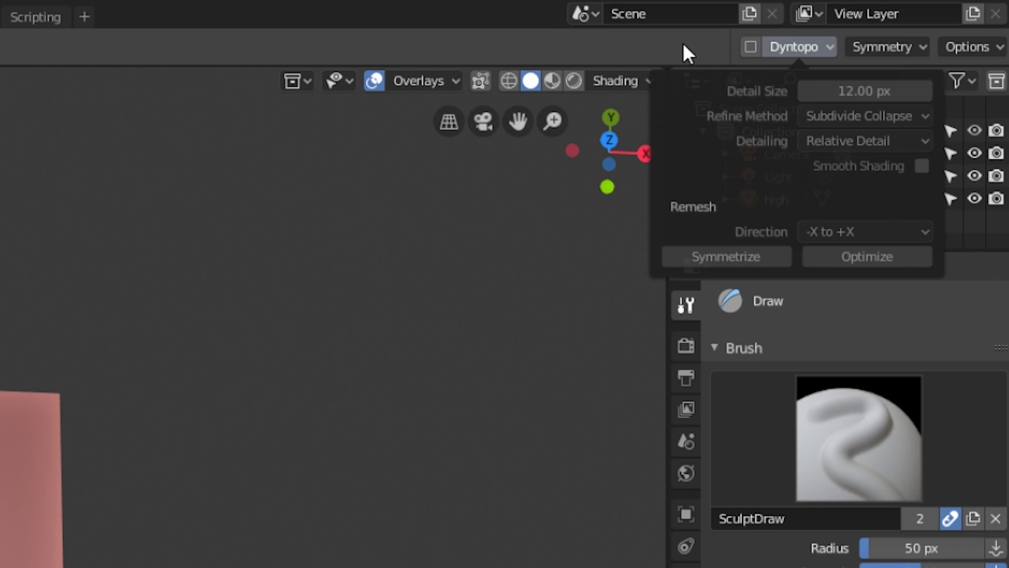
left_click(746, 43)
left_click(739, 107)
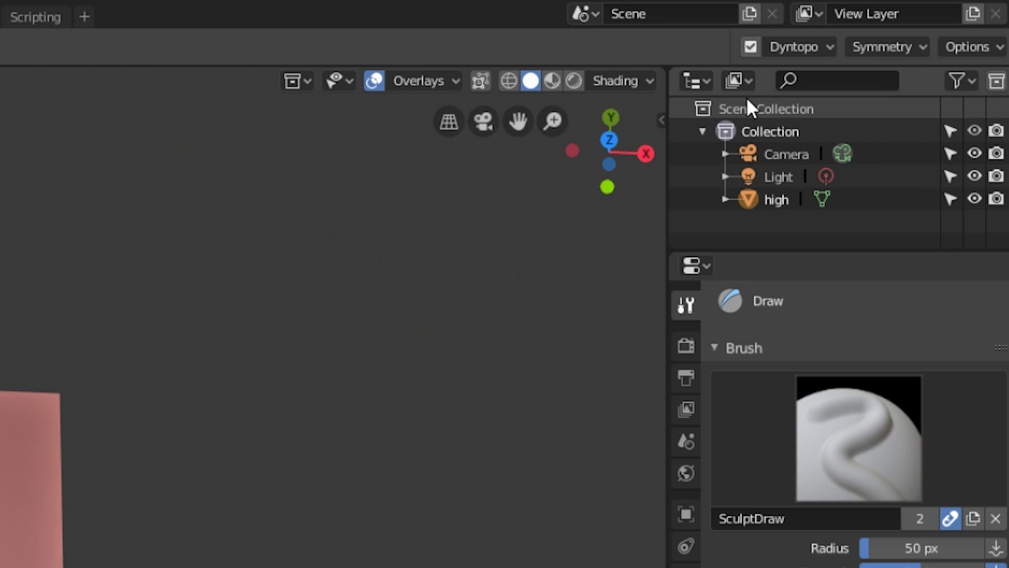
left_click(825, 43)
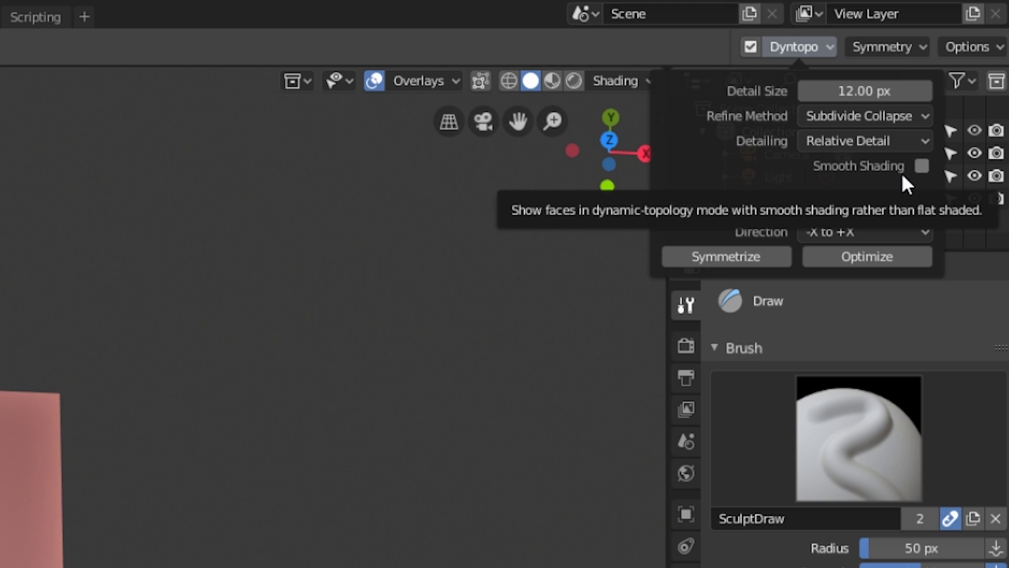
left_click(924, 166)
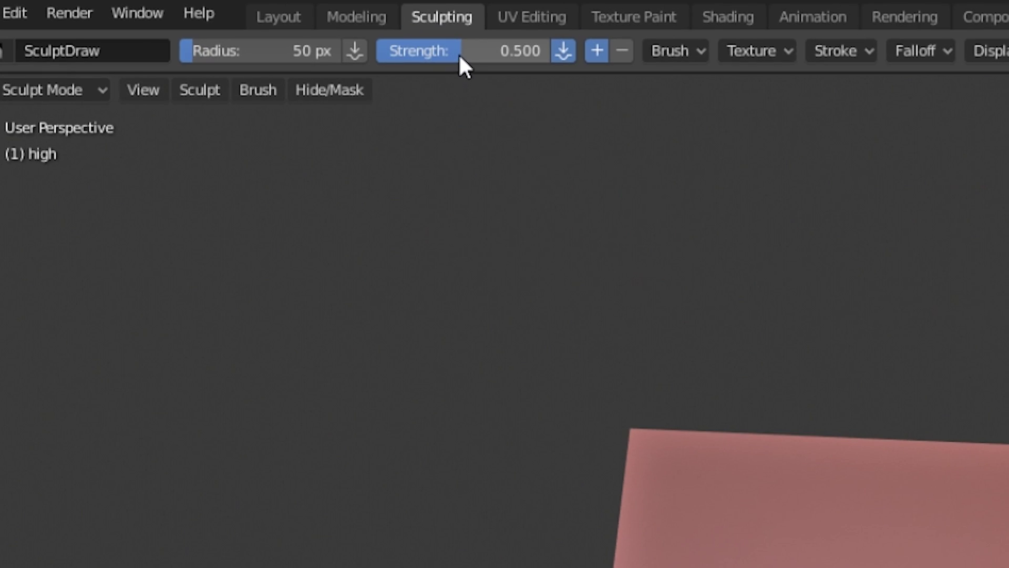
- Set the Draw brush strength to 1.000 and radius to 40 px
left_click_drag(458, 52, 541, 52)
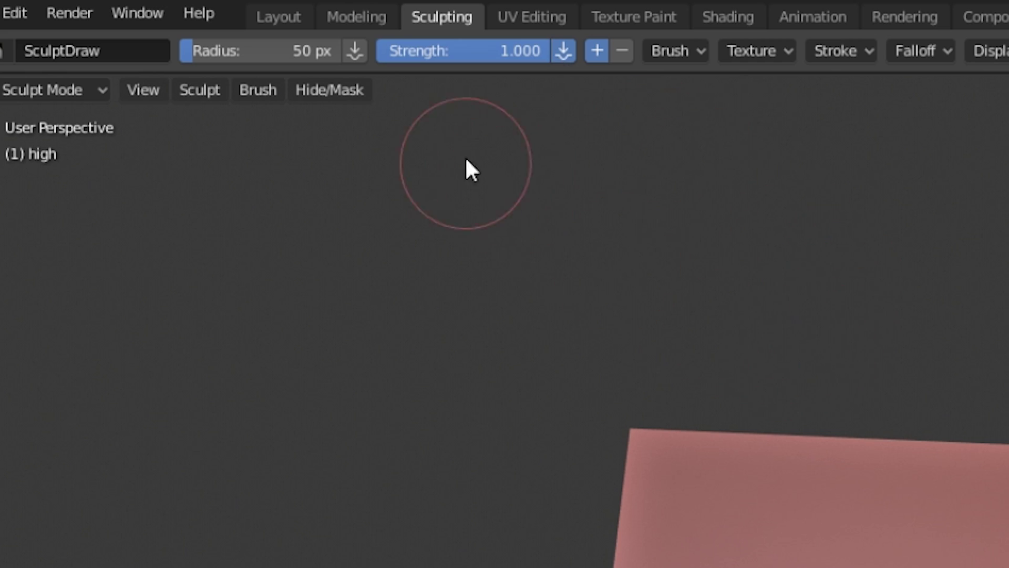
left_click(261, 47)
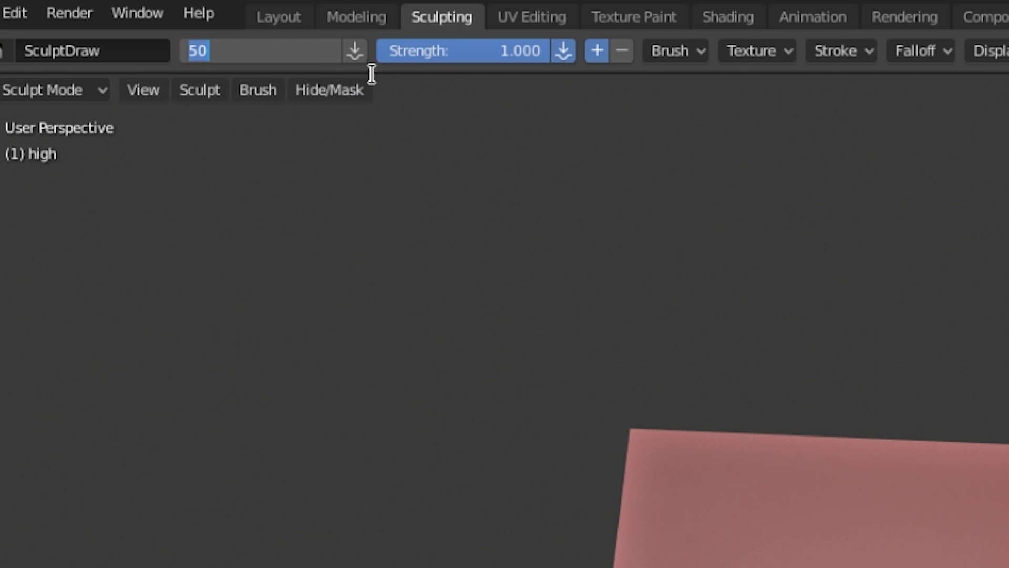
type("40")
key("Return")
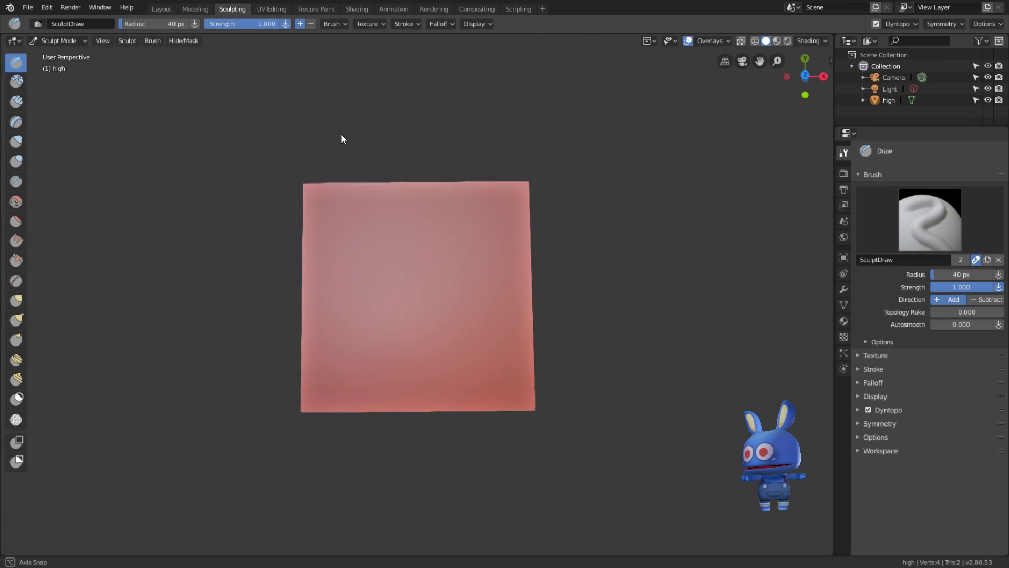
- Sculpt the Y ridge's fork and stem strokes on the high plane, then return to Layout
middle_click_drag(340, 136, 344, 139)
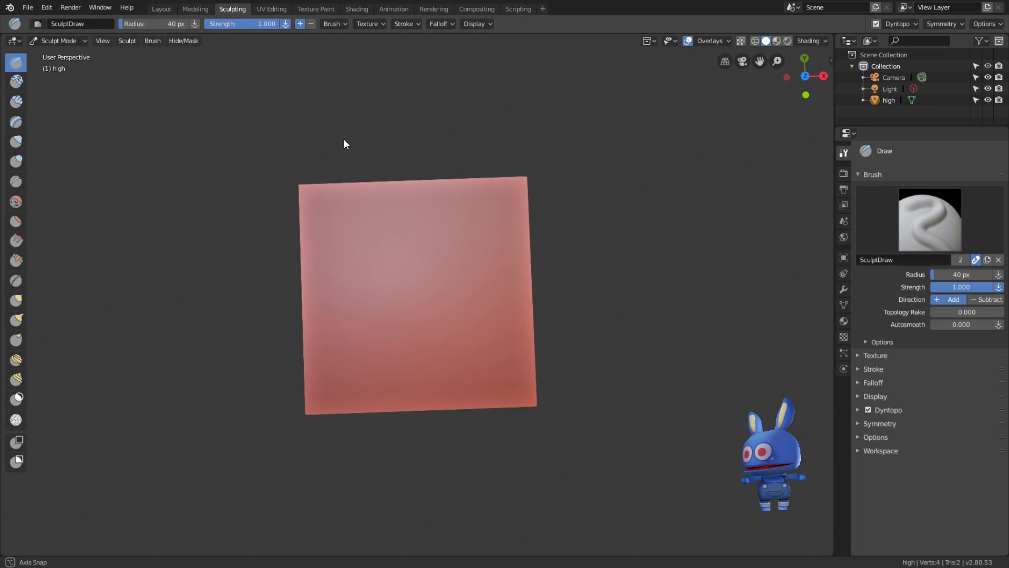
scroll(339, 137, "up", 2)
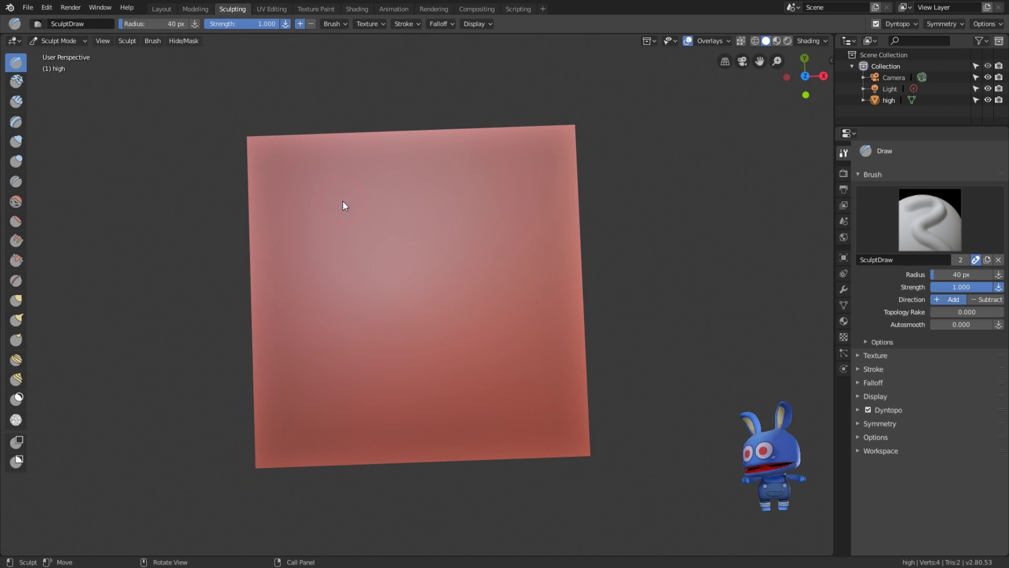
mouse_move(318, 187)
left_mouse_down()
mouse_move(392, 226)
mouse_move(422, 259)
mouse_move(513, 169)
left_mouse_up()
left_click_drag(424, 258, 431, 314)
left_click_drag(433, 349, 433, 412)
mouse_move(498, 209)
middle_mouse_down()
mouse_move(683, 289)
mouse_move(657, 237)
mouse_move(656, 200)
middle_mouse_up()
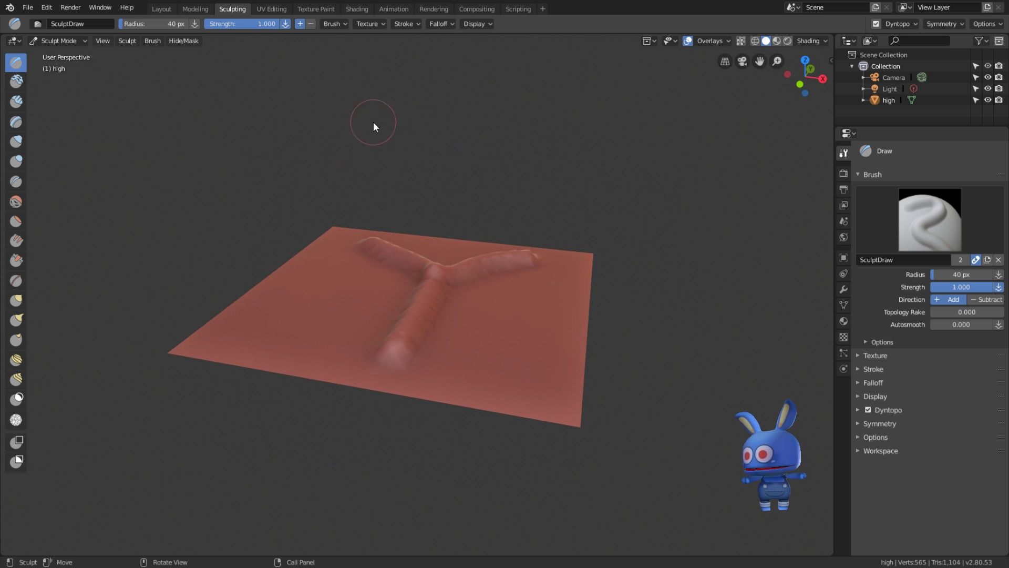
left_click(165, 8)
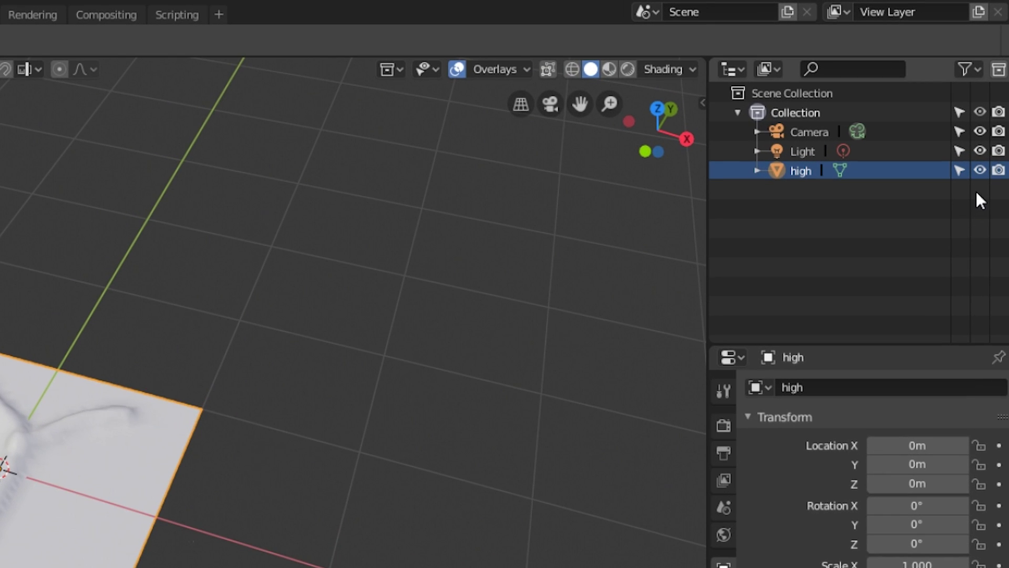
- Hide the high plane and add a new plane at the origin
left_click(981, 169)
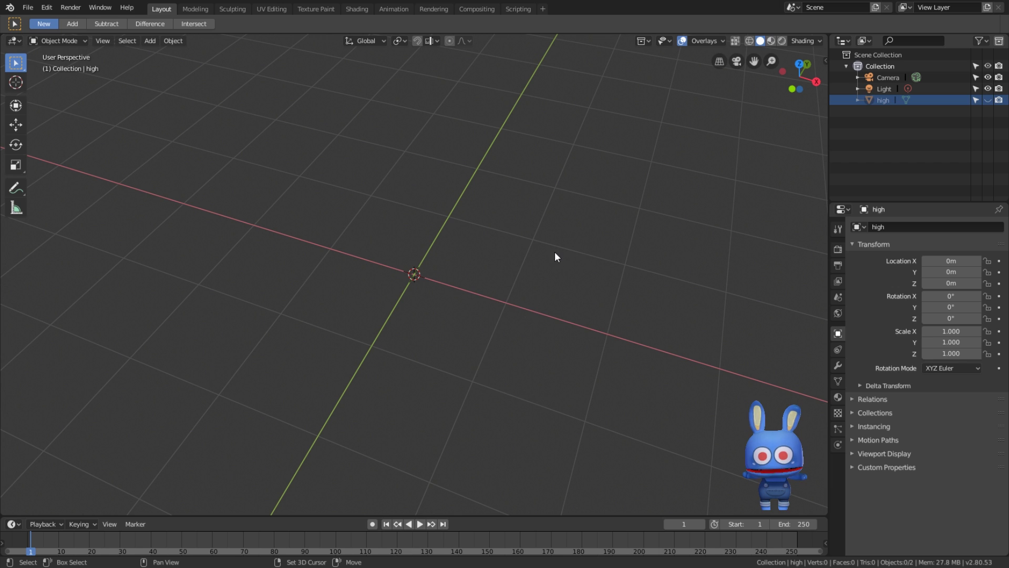
key("shift+a")
key("Down")
key("Up")
key("Right")
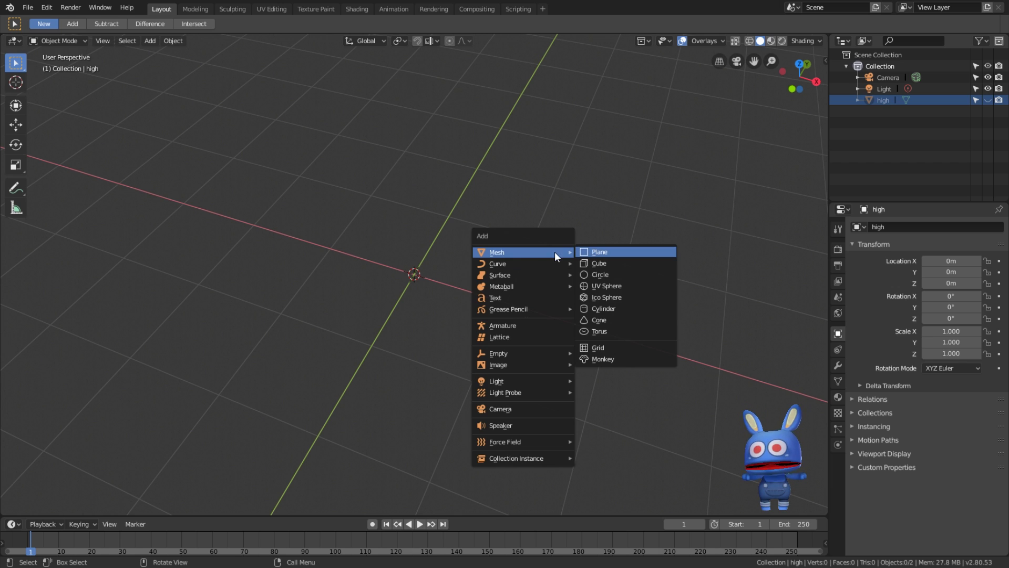
key("Return")
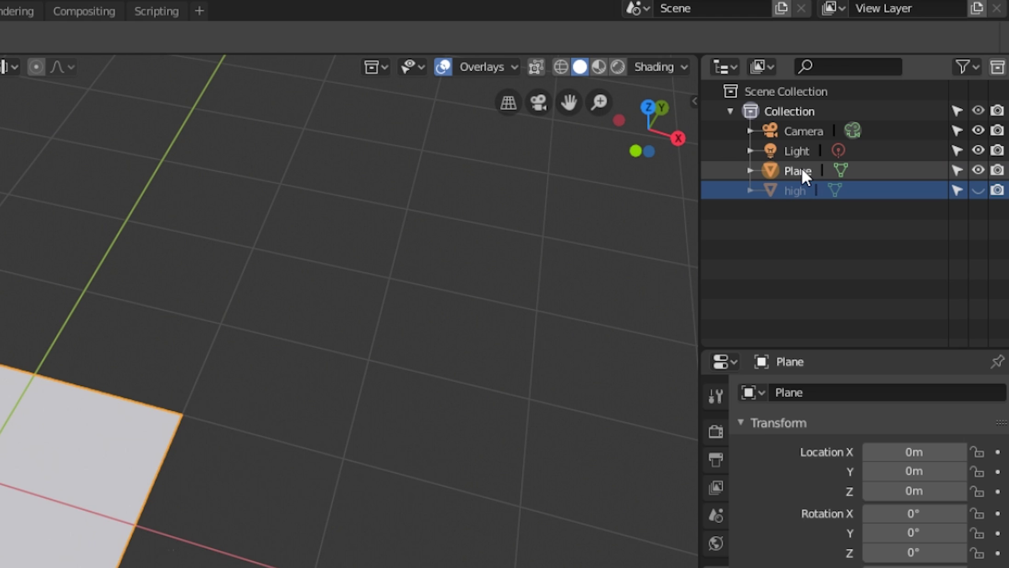
- Rename the new plane to 'low' and switch to the UV Editing workspace
double_click(802, 168)
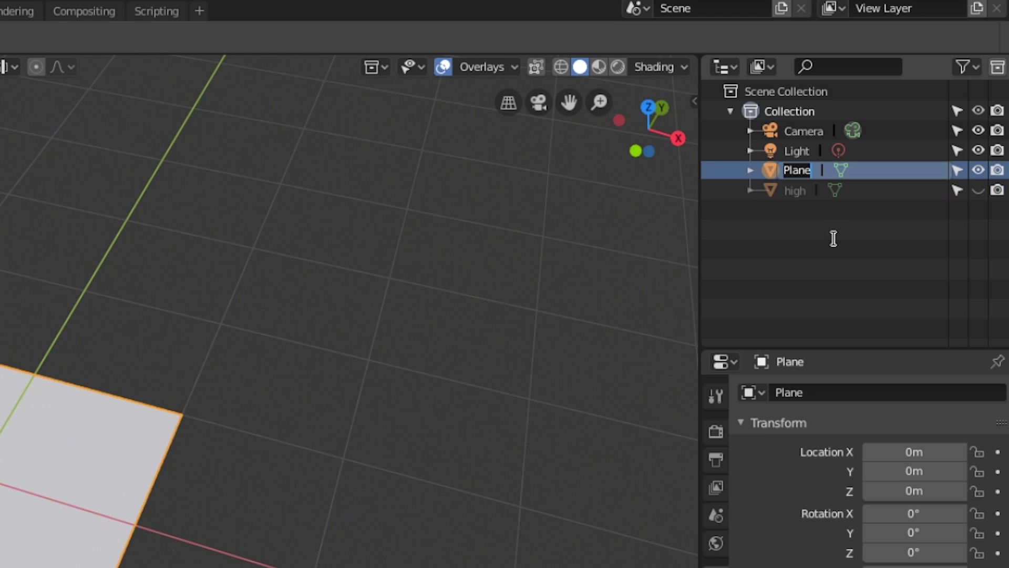
type("low")
key("Return")
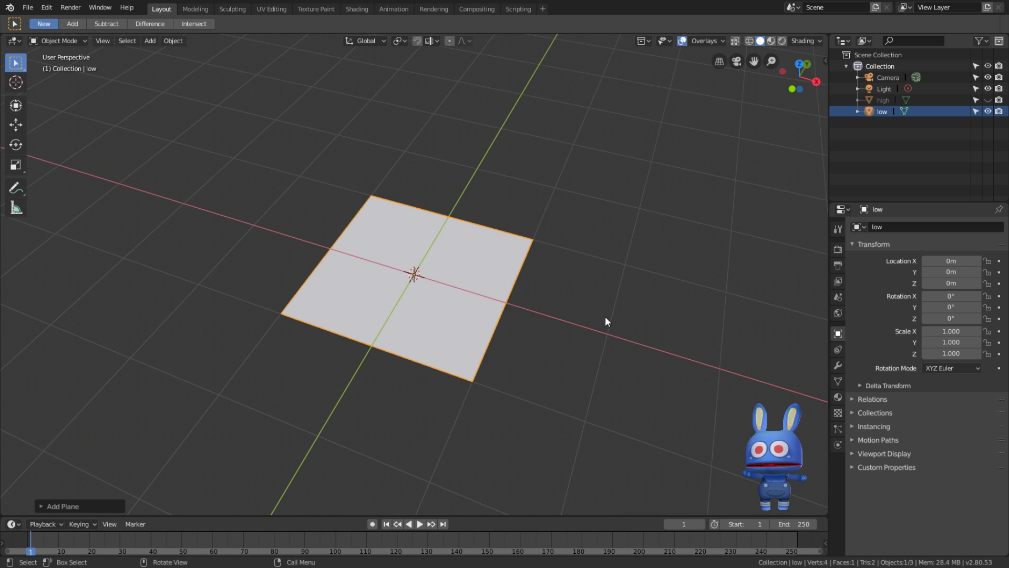
left_click(269, 10)
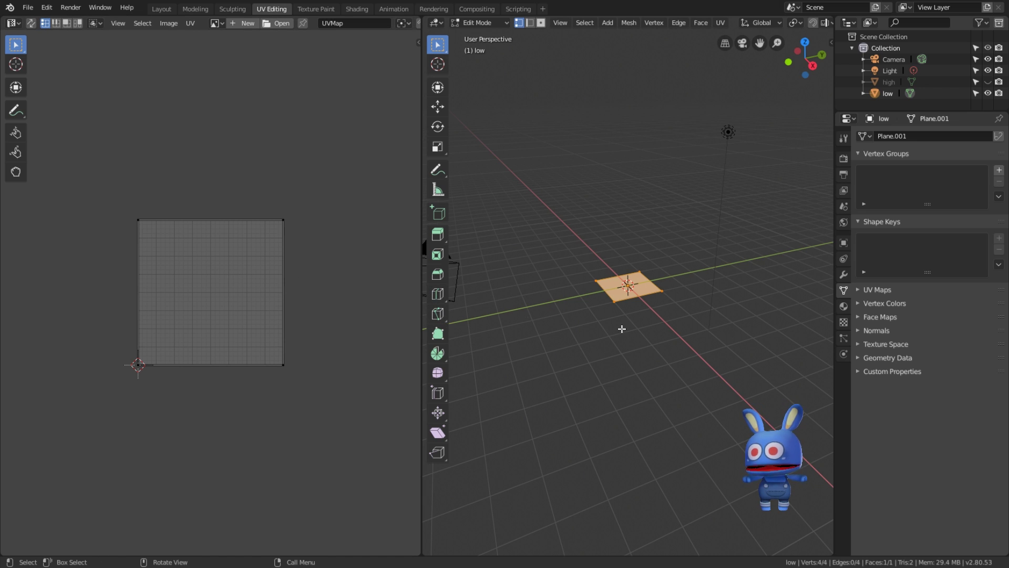
- Check that the low plane's UVs fill the full UV square, then return to Layout
scroll(321, 298, "up", 3)
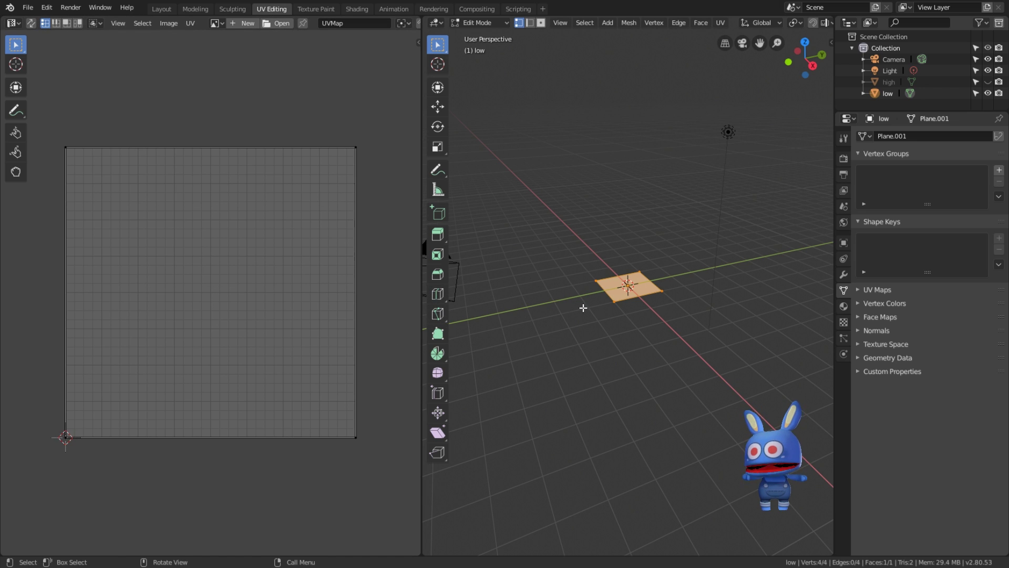
middle_click_drag(646, 331, 657, 353)
scroll(656, 353, "up", 1)
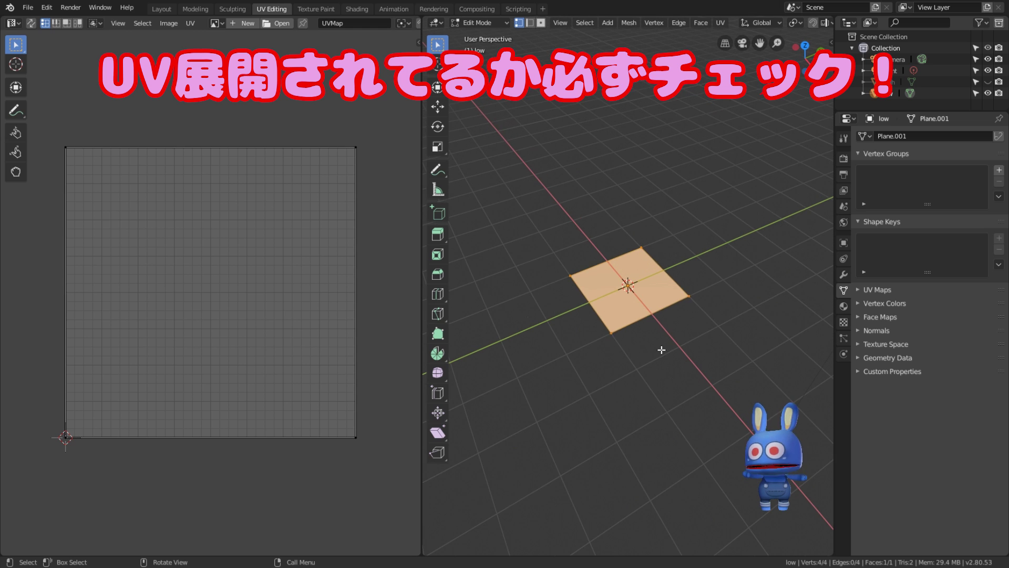
scroll(660, 350, "up", 1)
scroll(662, 347, "up", 1)
scroll(663, 344, "up", 2)
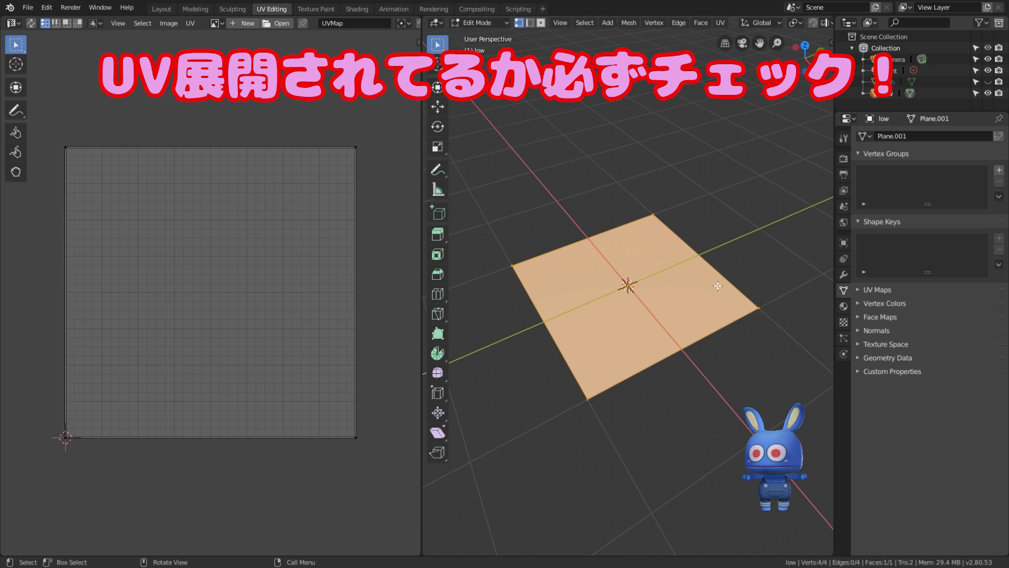
mouse_move(734, 257)
middle_mouse_down()
mouse_move(739, 281)
mouse_move(746, 246)
middle_mouse_up()
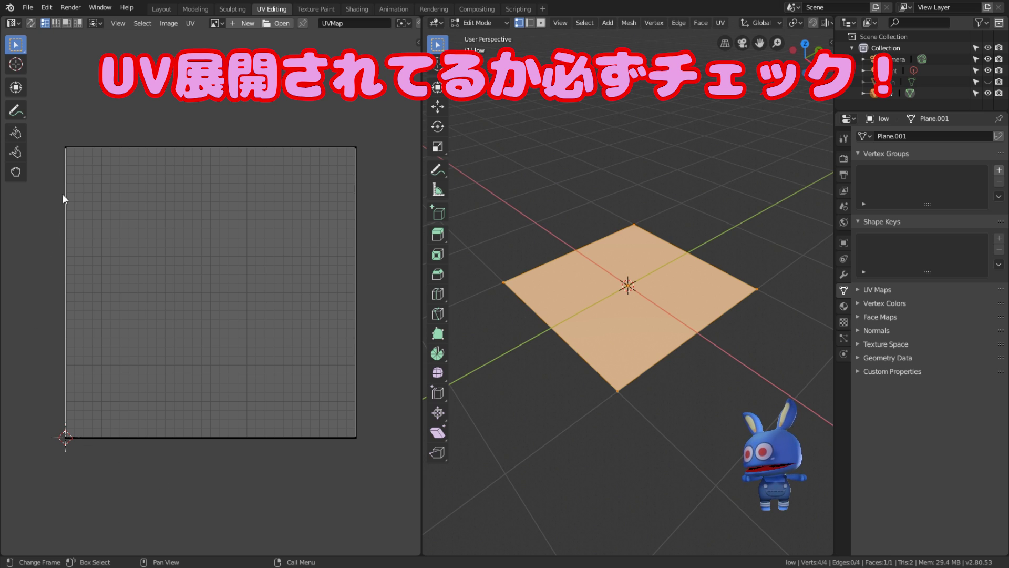
left_click(160, 9)
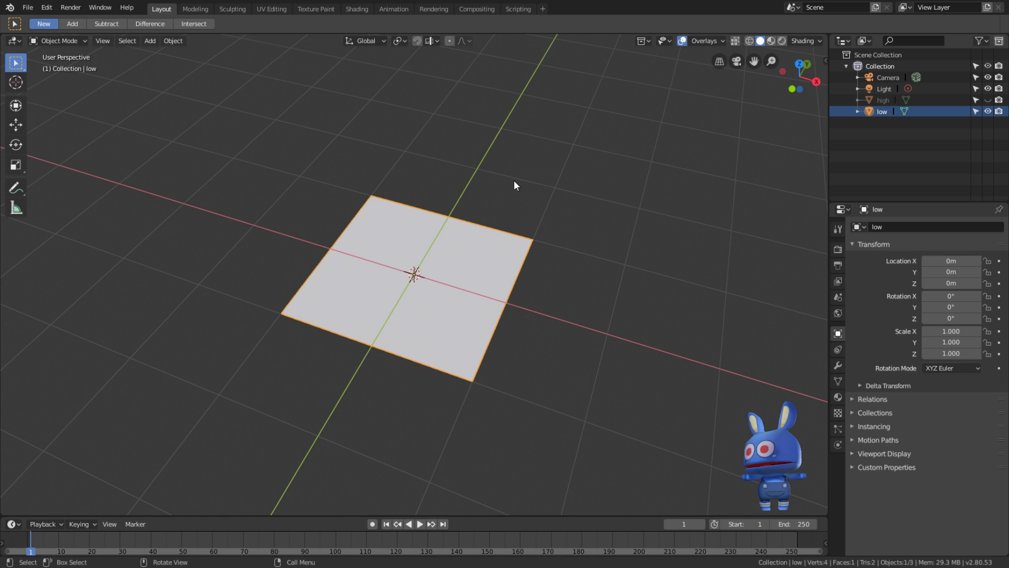
- In the Shading workspace, create the new material Material.001 on the low plane
left_click(356, 10)
mouse_move(441, 220)
middle_mouse_down()
mouse_move(523, 250)
mouse_move(543, 206)
middle_mouse_up()
scroll(519, 251, "up", 2)
scroll(518, 250, "up", 2)
scroll(538, 228, "up", 2)
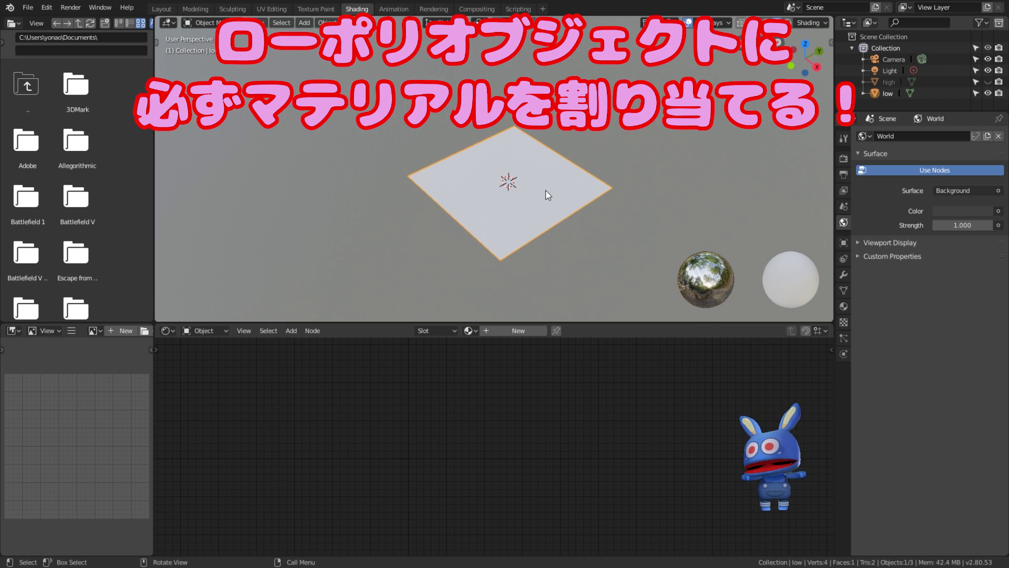
left_click(496, 332)
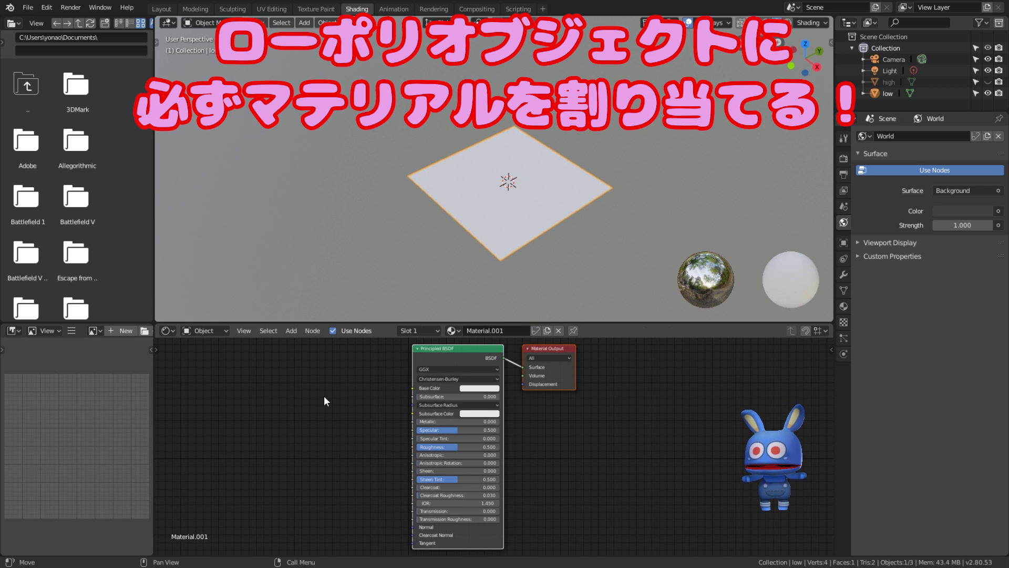
middle_click_drag(326, 401, 426, 394)
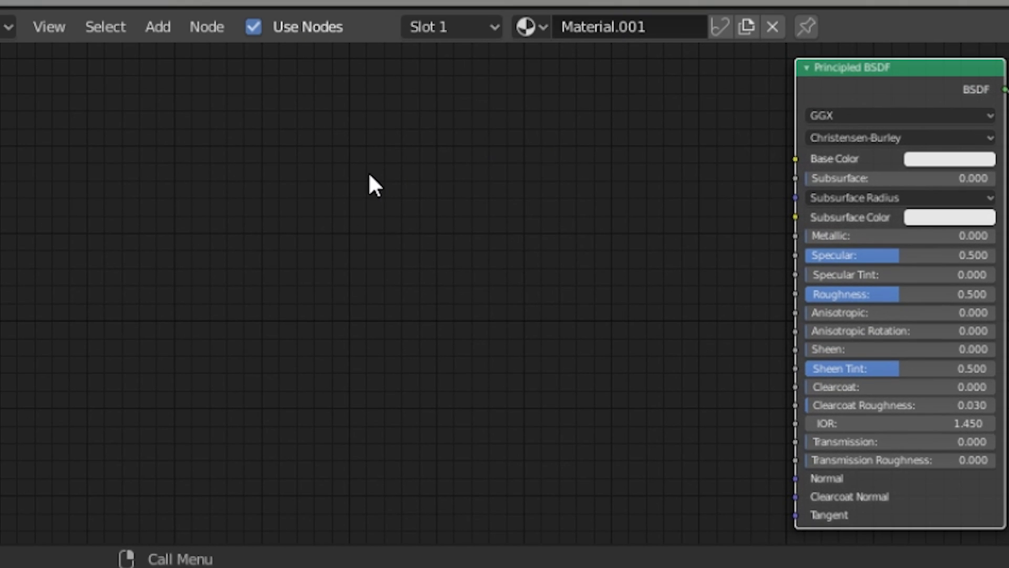
- Add an empty Image Texture node via node search 'im' and frame it in view
key("shift+a")
left_click(367, 173)
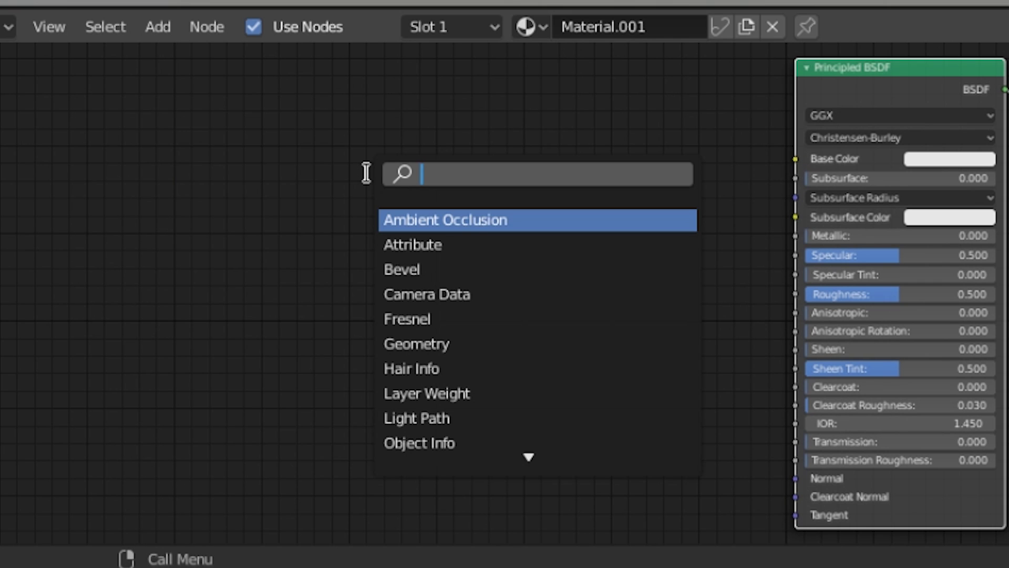
type("im")
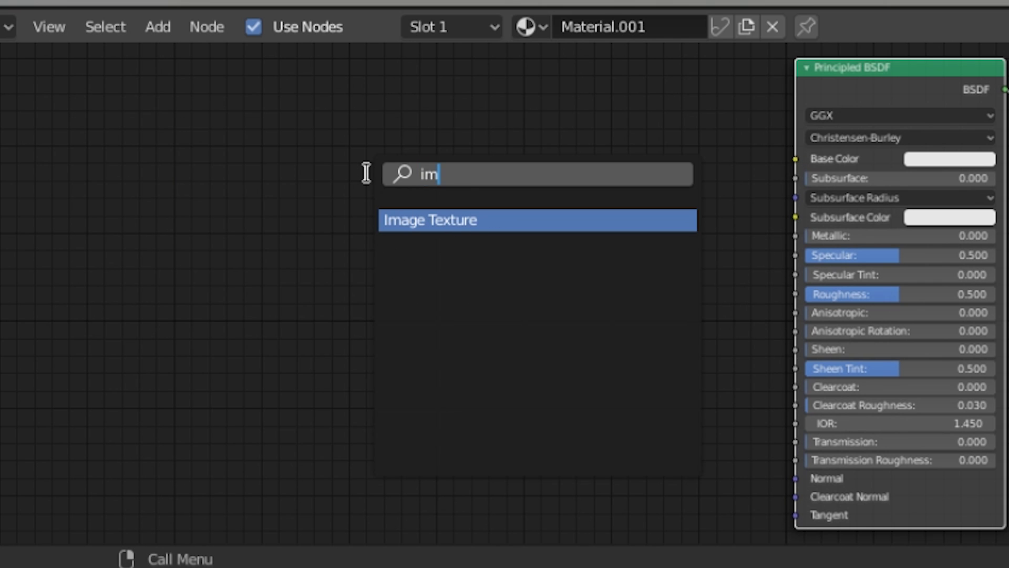
key("Return")
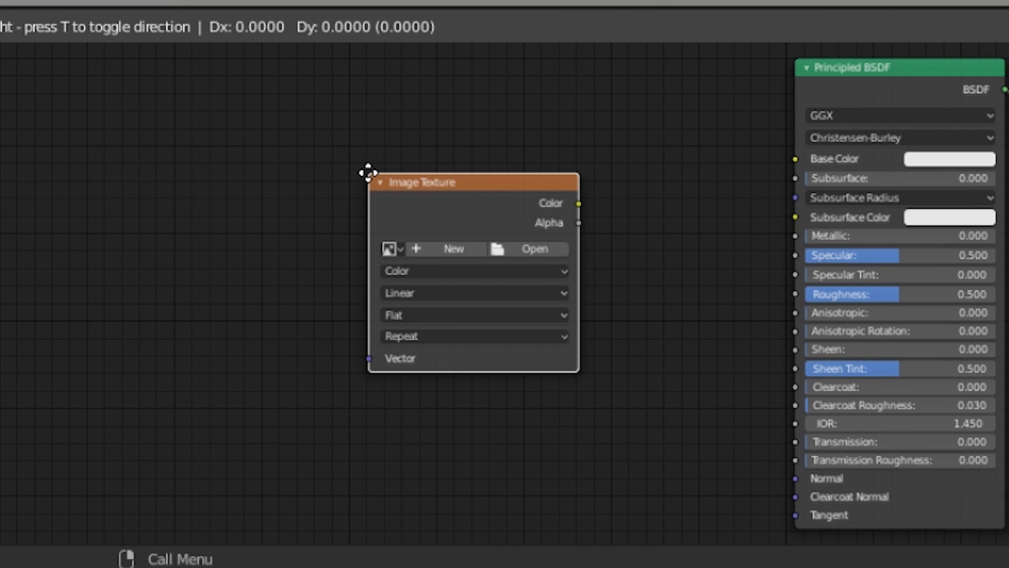
left_click(288, 136)
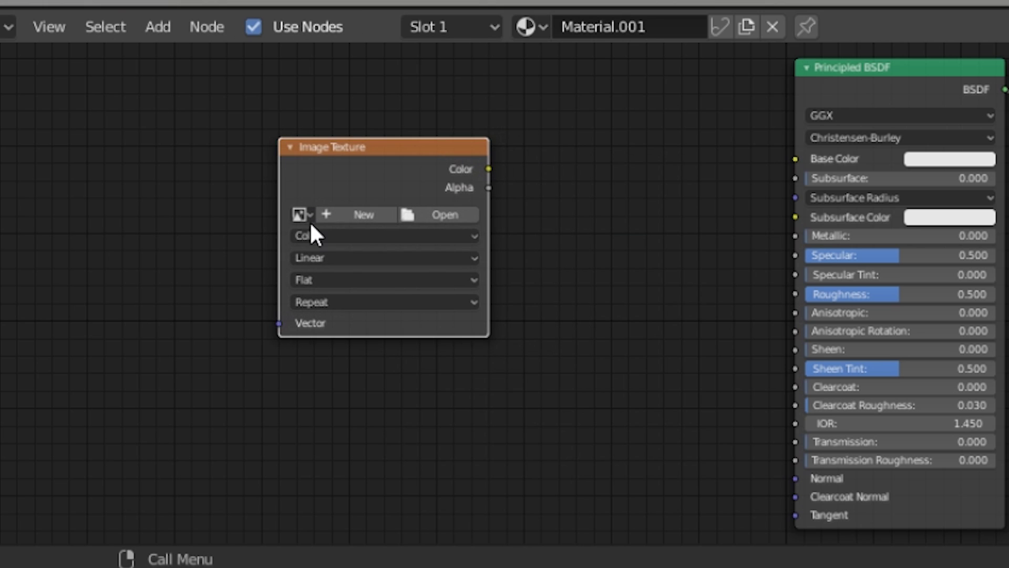
scroll(313, 226, "up", 2)
scroll(314, 226, "up", 1)
middle_click_drag(296, 217, 456, 156)
scroll(502, 165, "up", 1)
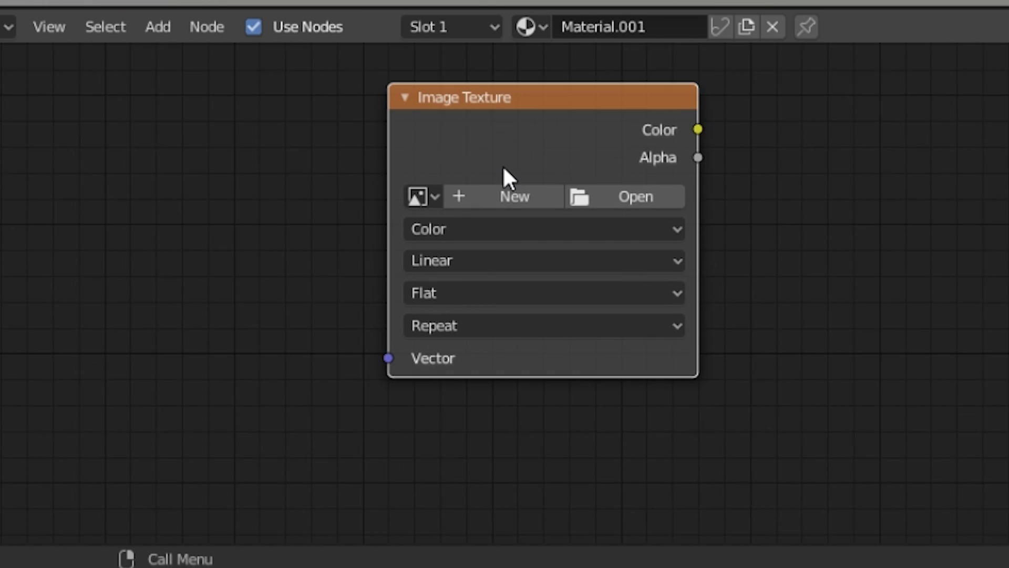
scroll(508, 162, "up", 1)
middle_click_drag(797, 215, 892, 271)
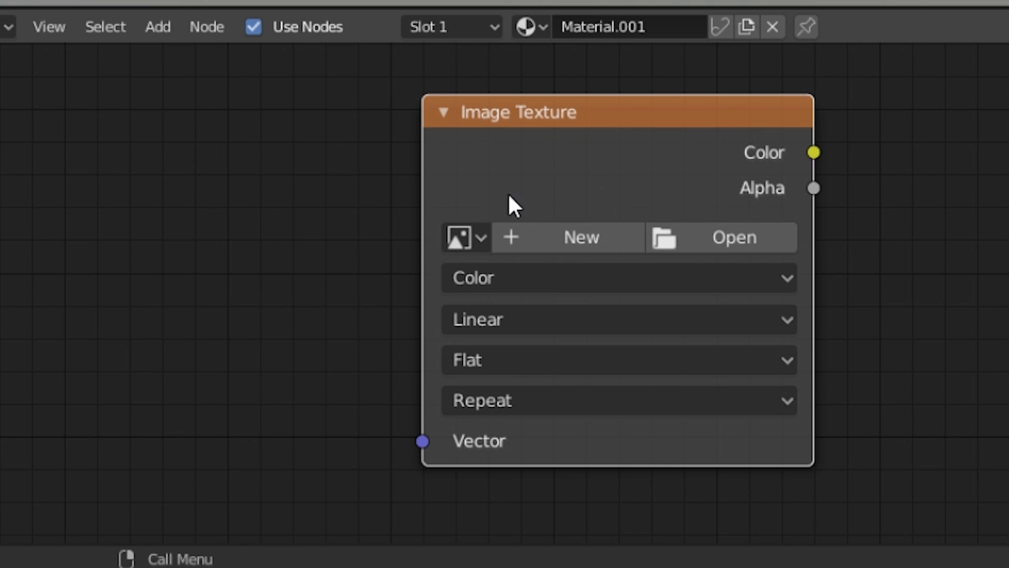
- Create a 1024 × 1024 image named 'Normal' with alpha off in the texture node
left_click(545, 238)
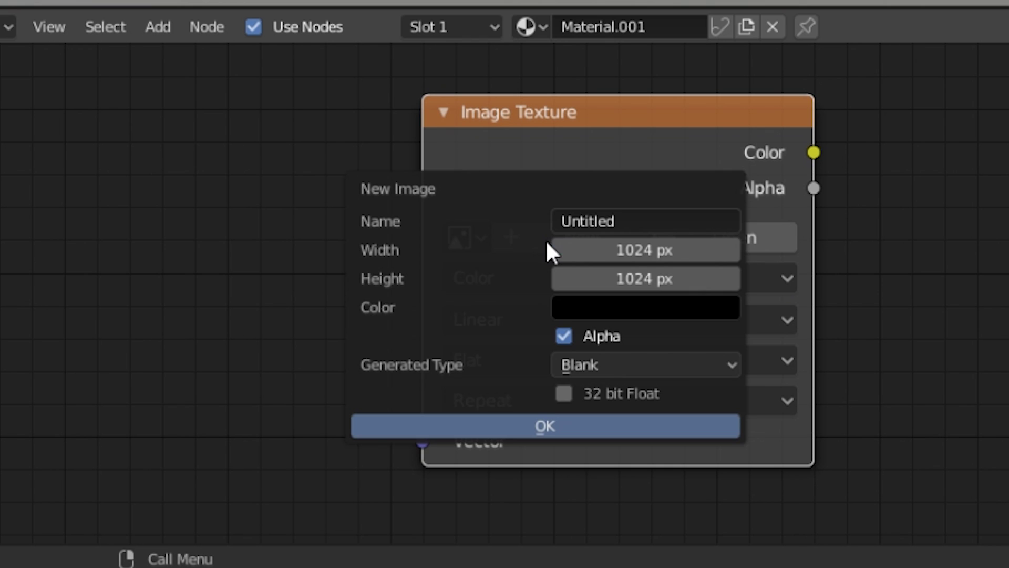
left_click(639, 217)
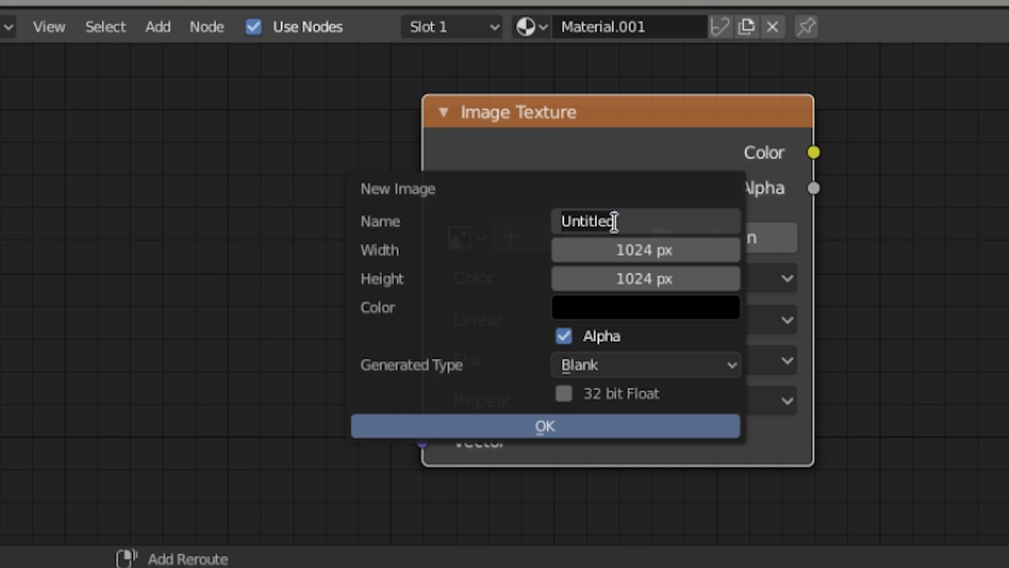
type("Normal")
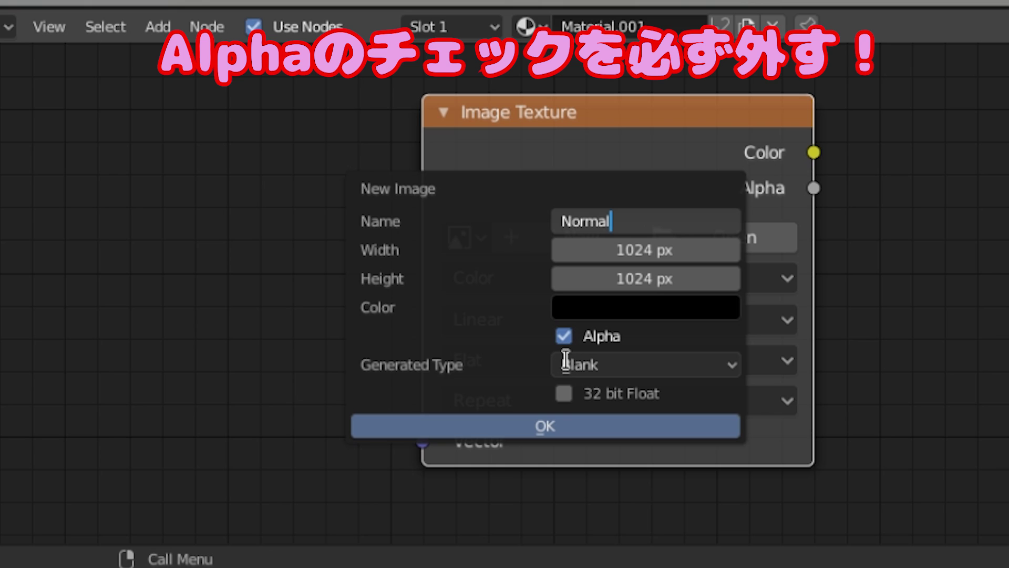
left_click(563, 336)
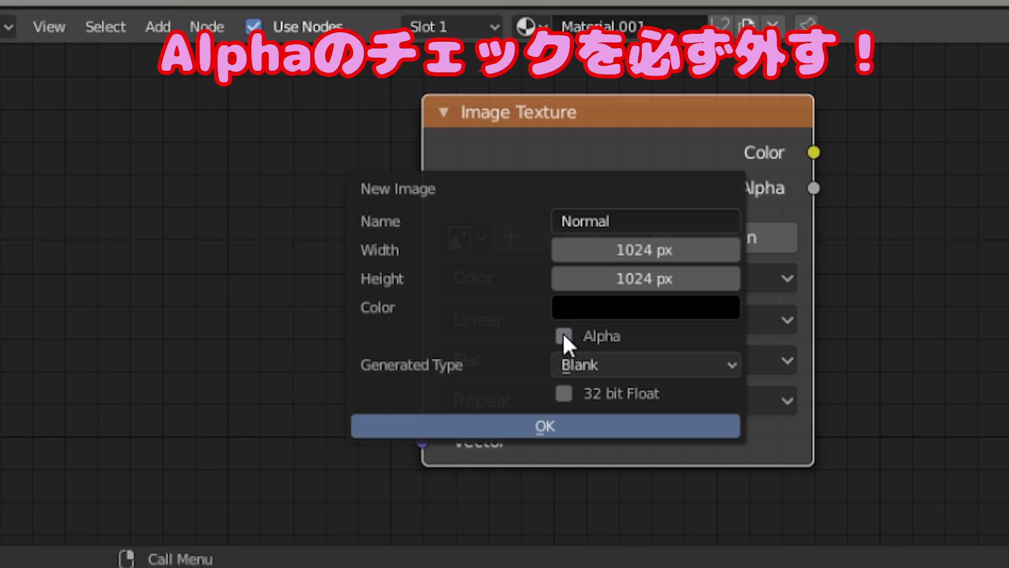
left_click(651, 423)
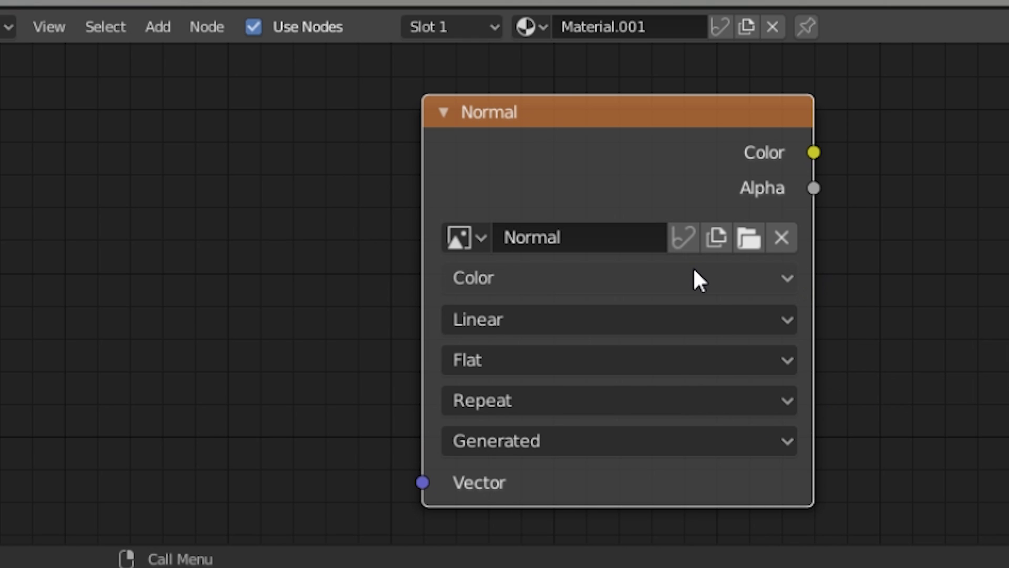
- Set the Normal image texture's Color Space to Non-Color Data
left_click(762, 282)
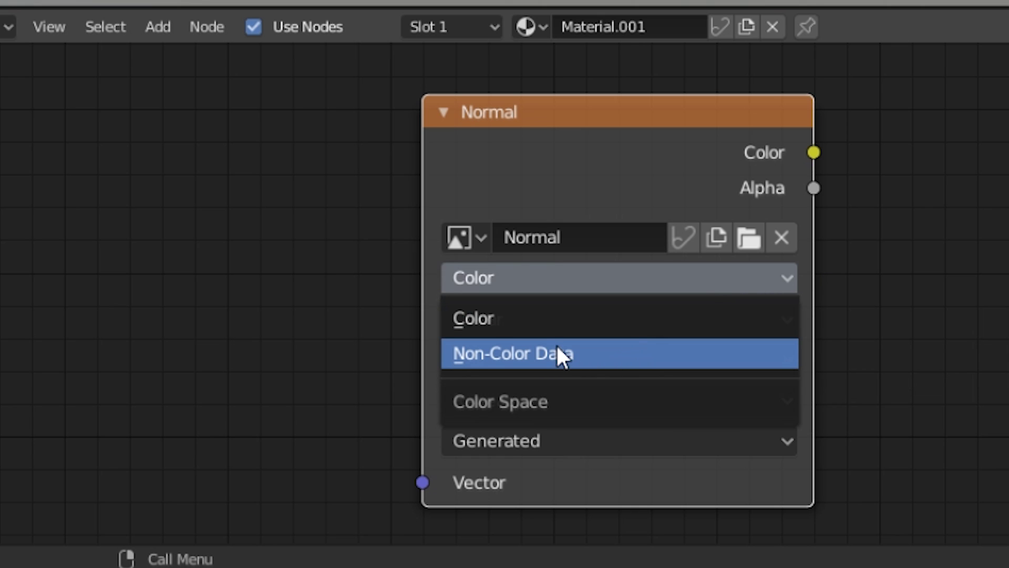
left_click(585, 354)
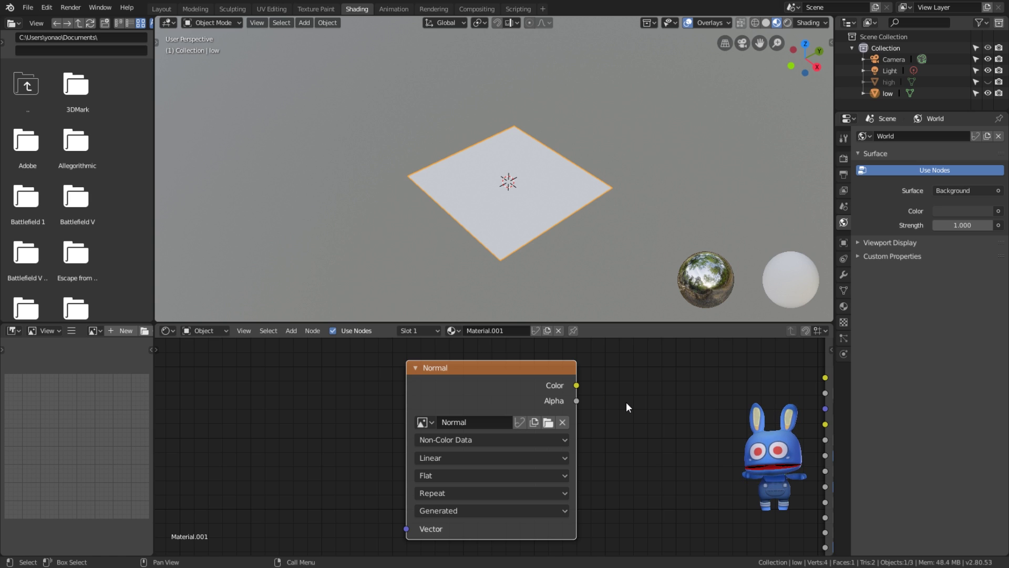
scroll(626, 401, "down", 1)
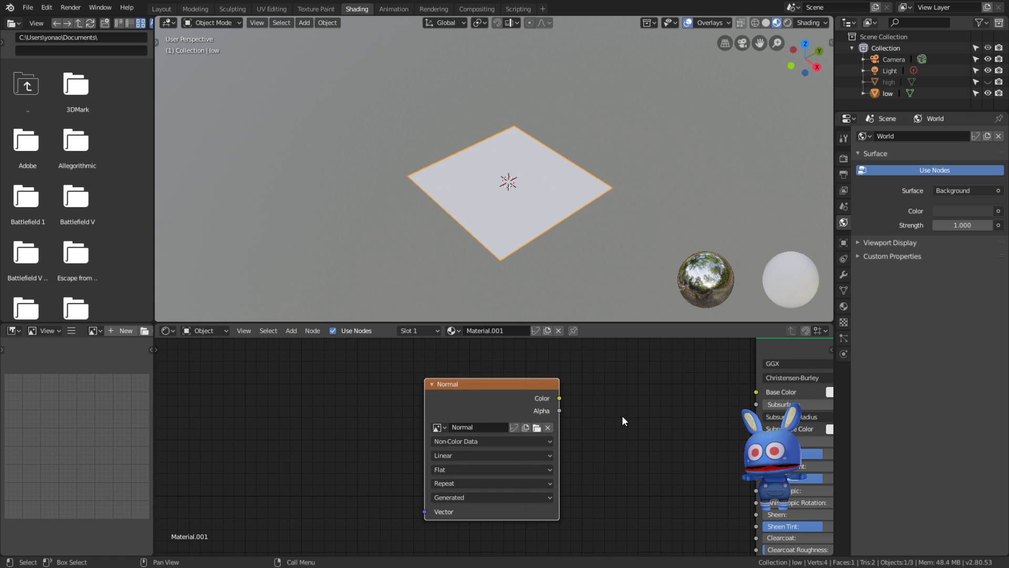
scroll(620, 424, "down", 2)
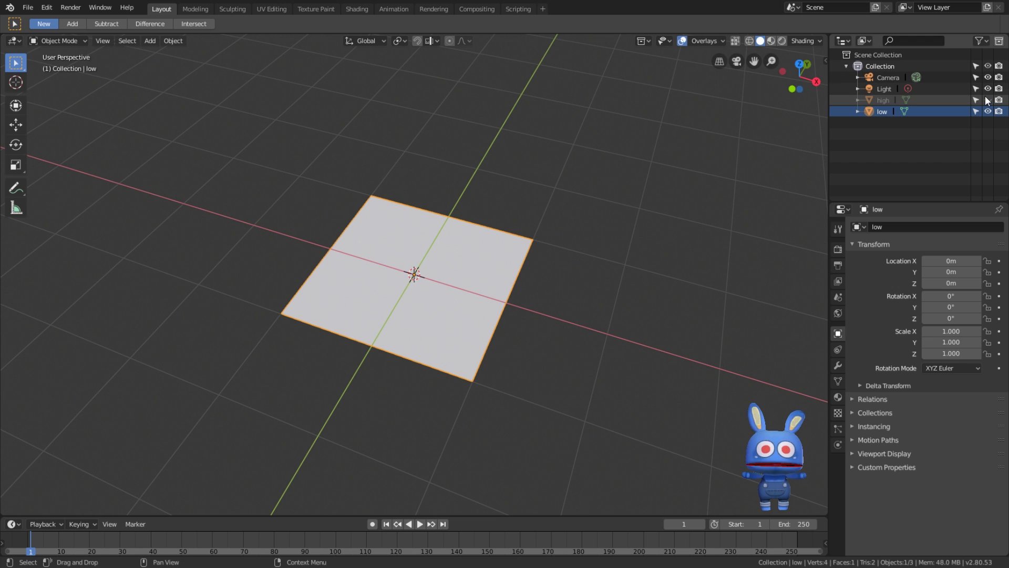
- Unhide the high mesh with Alt+H and change the render engine from Eevee to Cycles
key("alt+h")
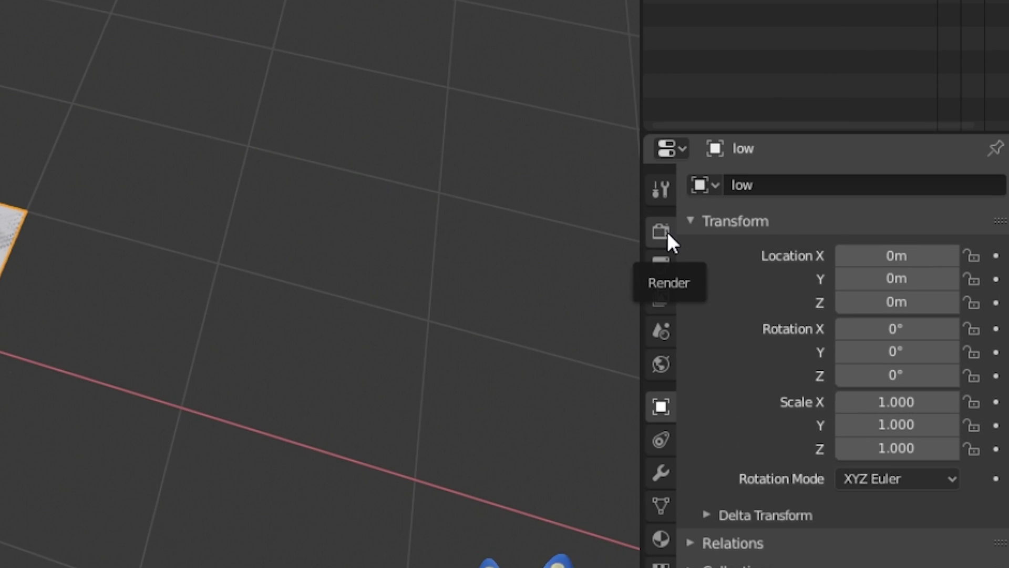
left_click(665, 232)
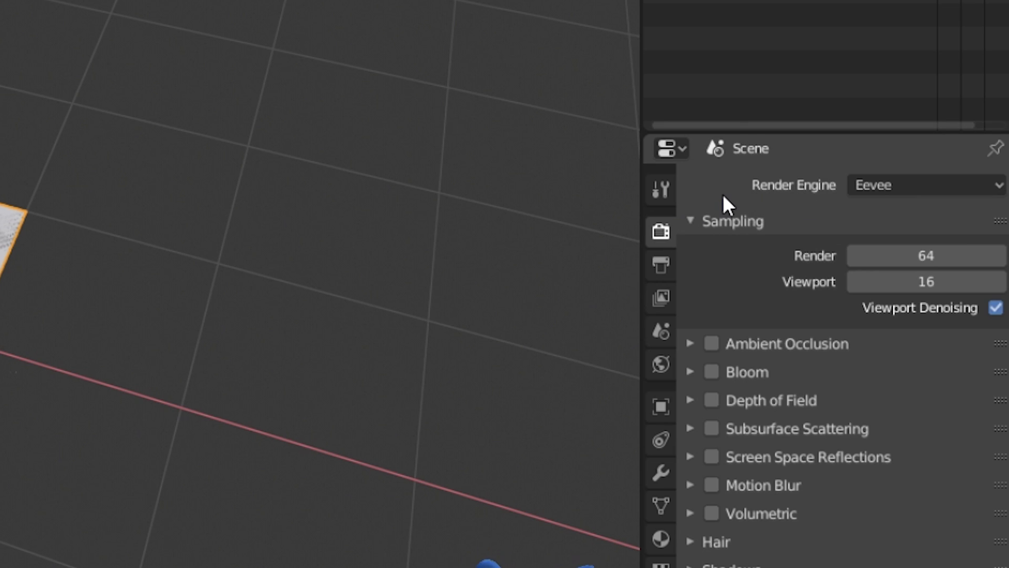
left_click(965, 185)
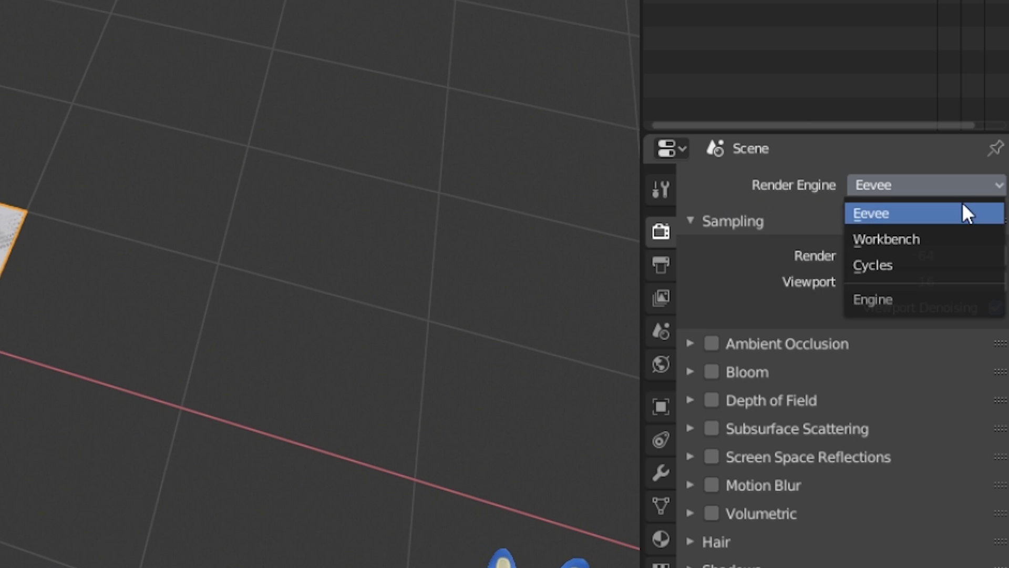
left_click(937, 257)
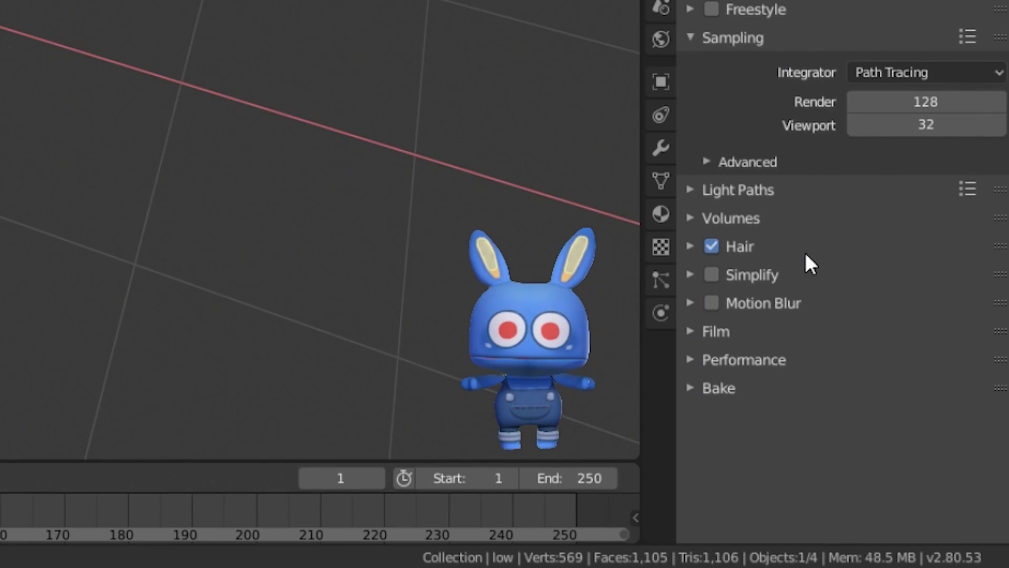
- In the Bake panel, set Bake Type to Normal and enable Selected to Active
left_click(691, 386)
scroll(746, 368, "down", 5)
scroll(780, 349, "down", 5)
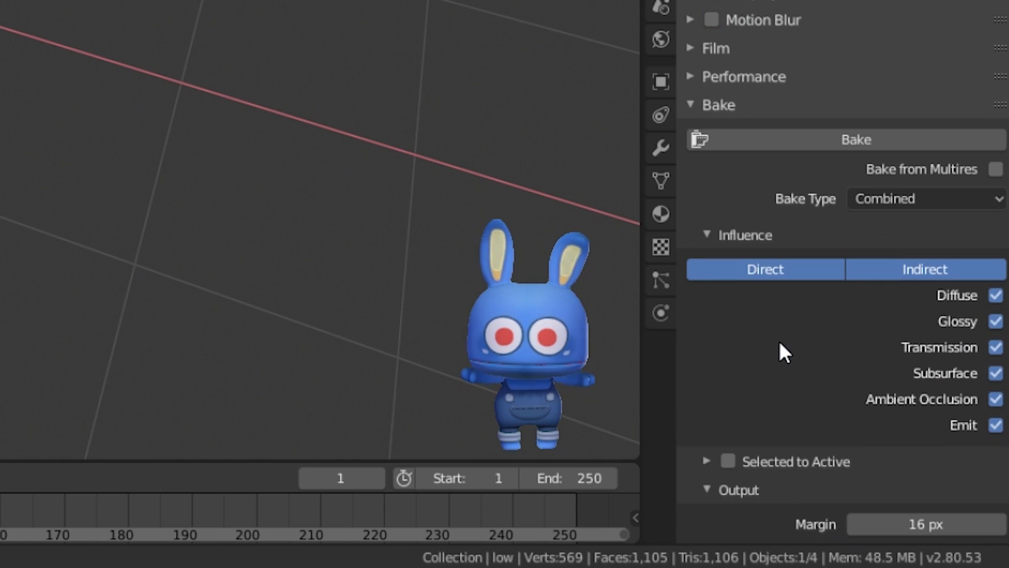
scroll(820, 316, "down", 1)
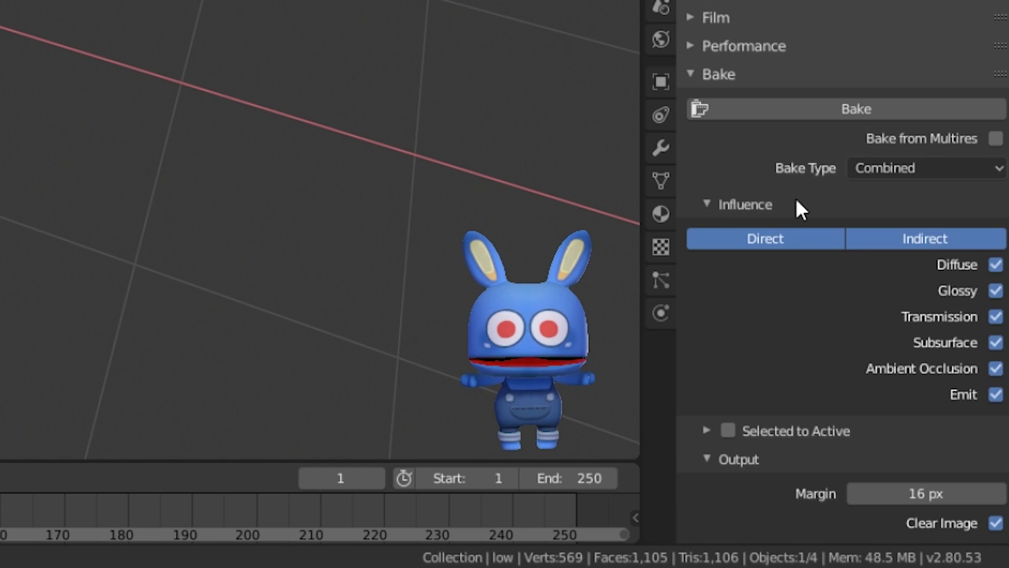
left_click(933, 168)
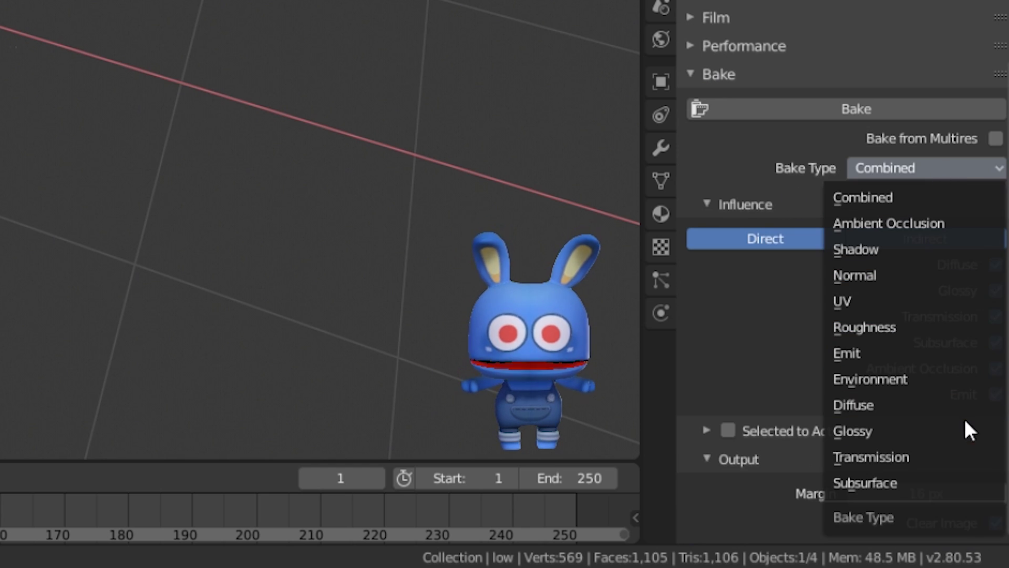
left_click(943, 279)
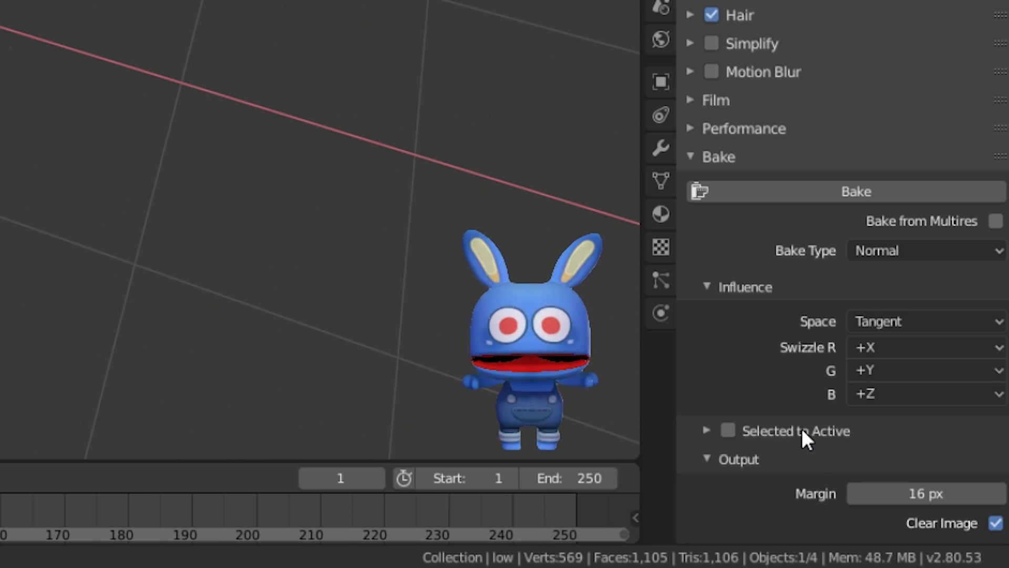
left_click(707, 429)
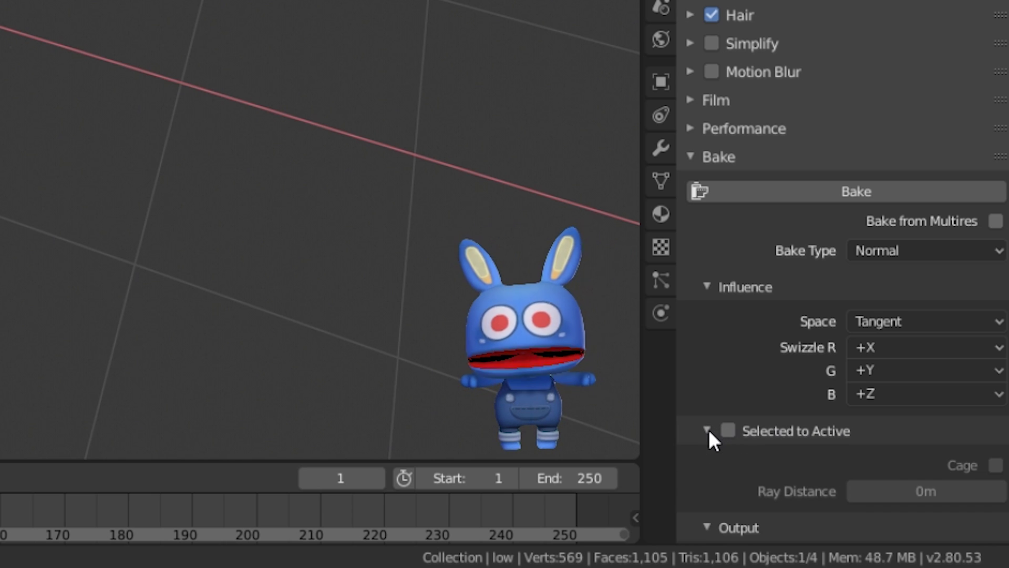
scroll(764, 423, "down", 3)
scroll(764, 421, "down", 1)
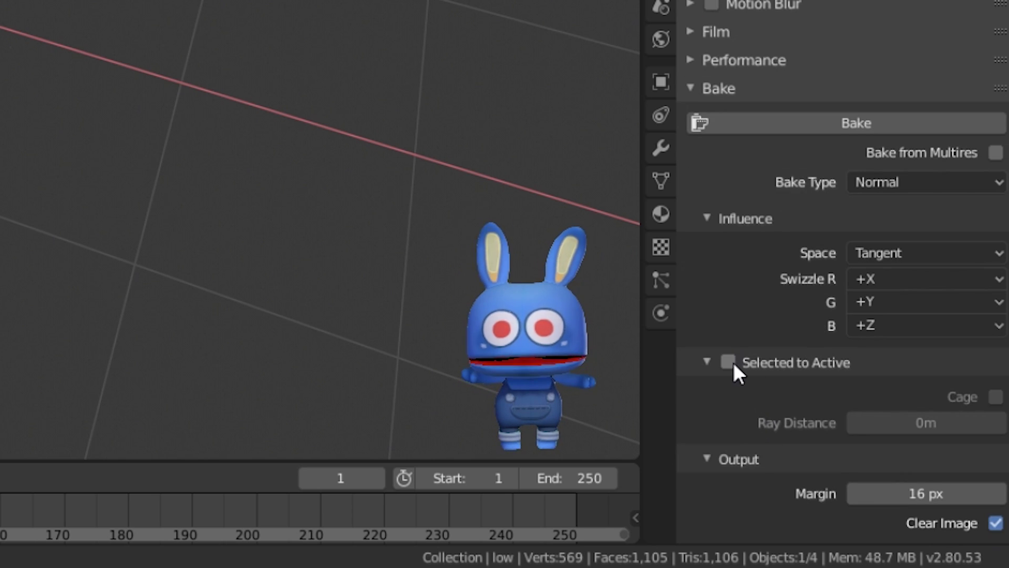
left_click(728, 362)
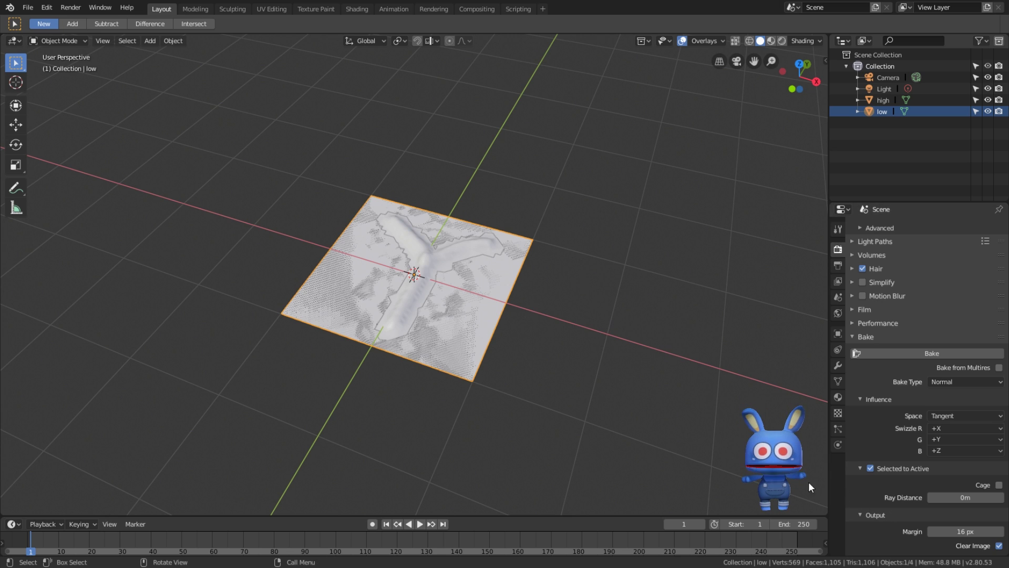
- View the terrain from Front Orthographic, zooming and panning to judge the ridge height
key("KP_1")
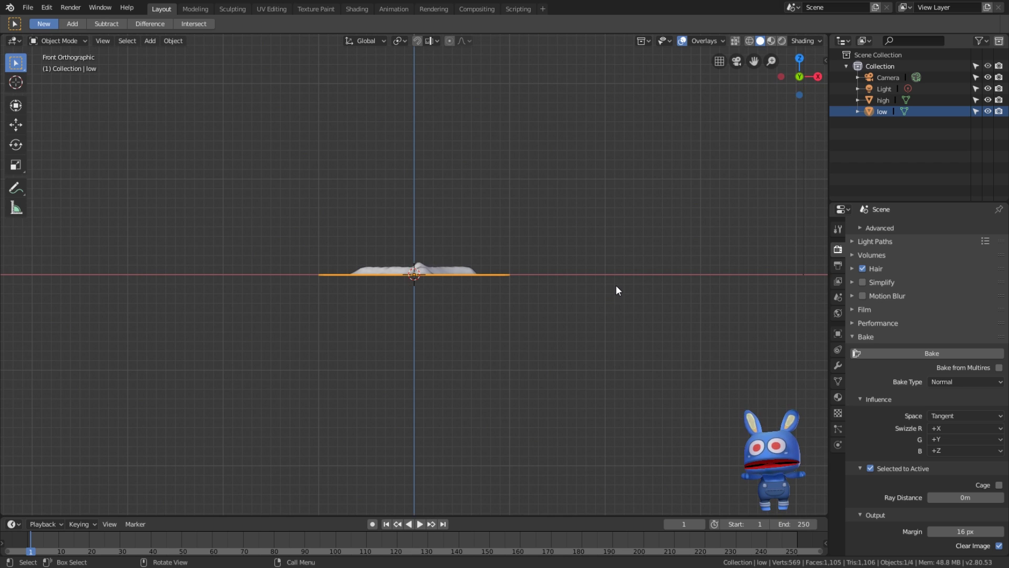
scroll(526, 269, "up", 3)
scroll(529, 269, "up", 5)
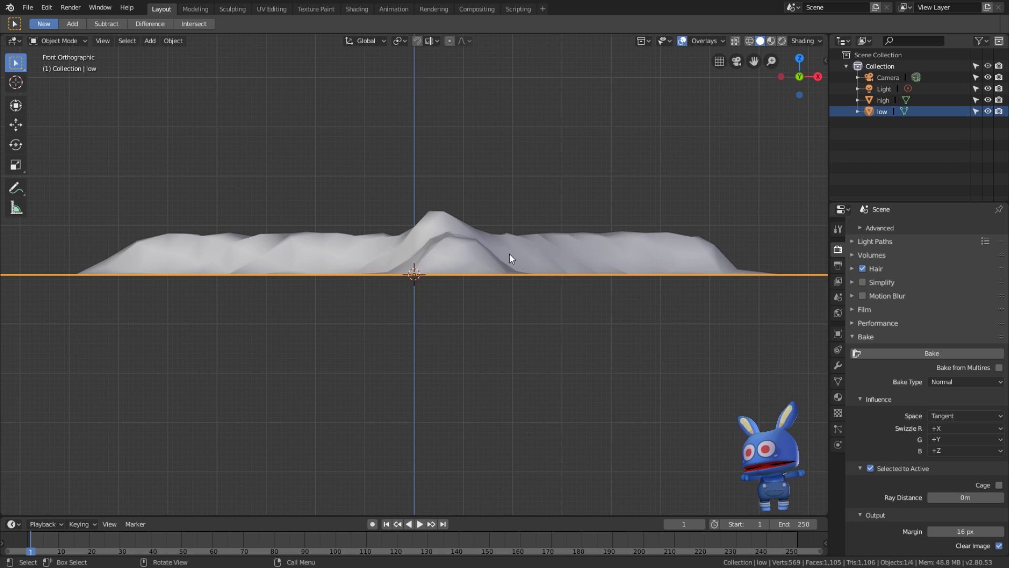
mouse_move(503, 245)
middle_mouse_down("shift")
mouse_move(624, 246)
mouse_move(532, 257)
middle_mouse_up("shift")
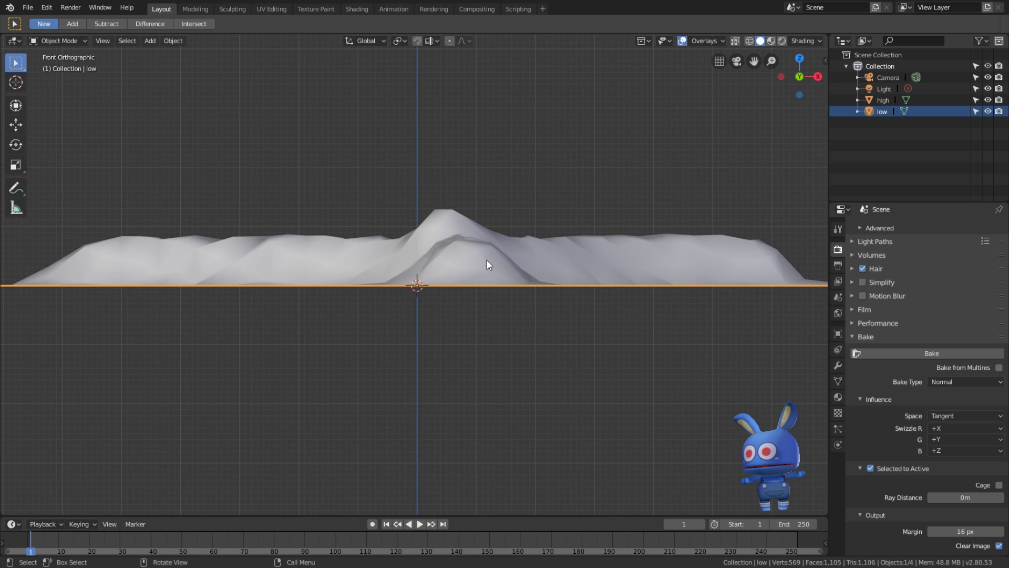
scroll(472, 226, "up", 2)
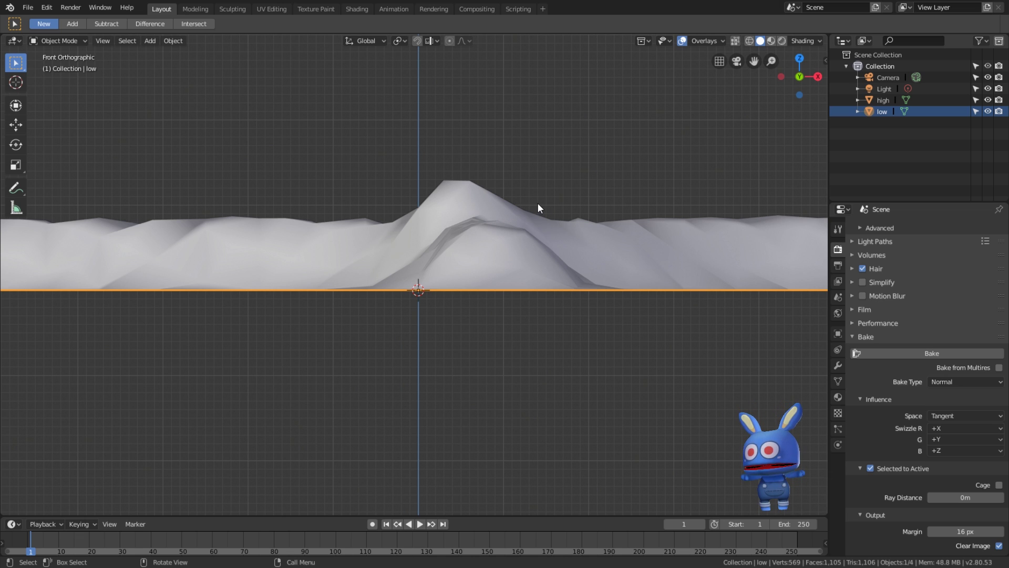
scroll(531, 204, "up", 2)
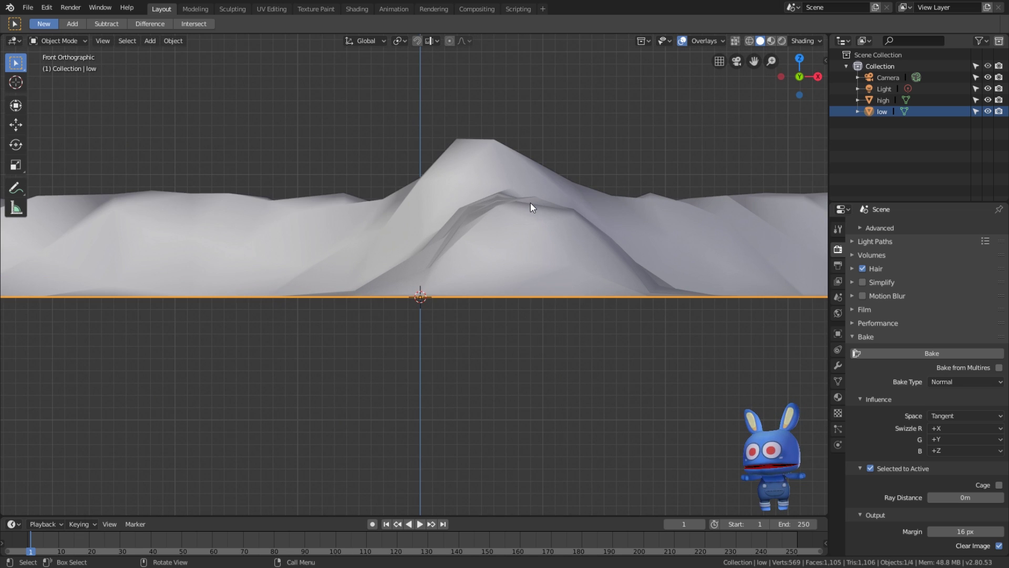
middle_click_drag(549, 184, 547, 248, "shift")
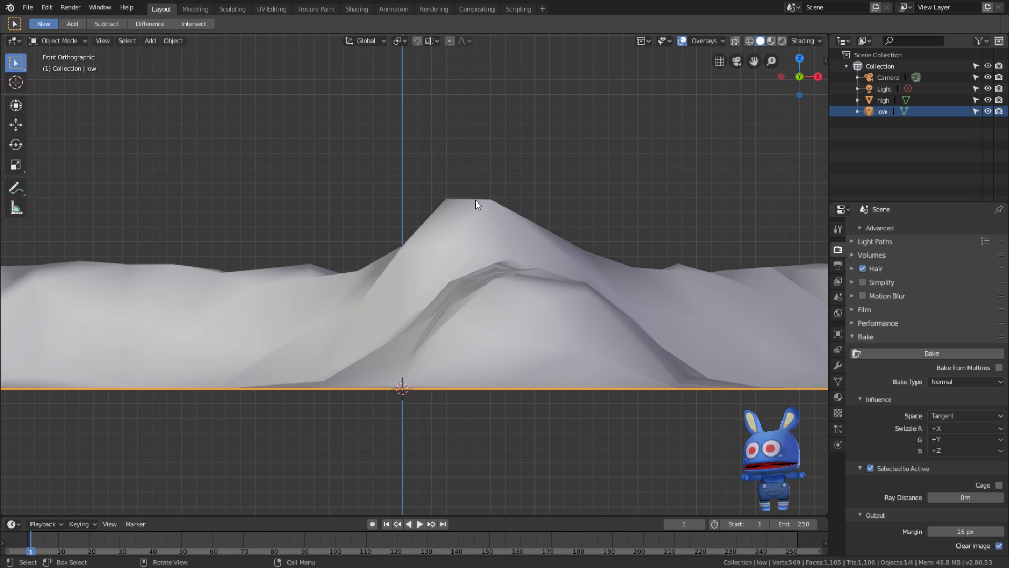
scroll(476, 199, "down", 2)
scroll(473, 202, "down", 1)
scroll(458, 239, "down", 1)
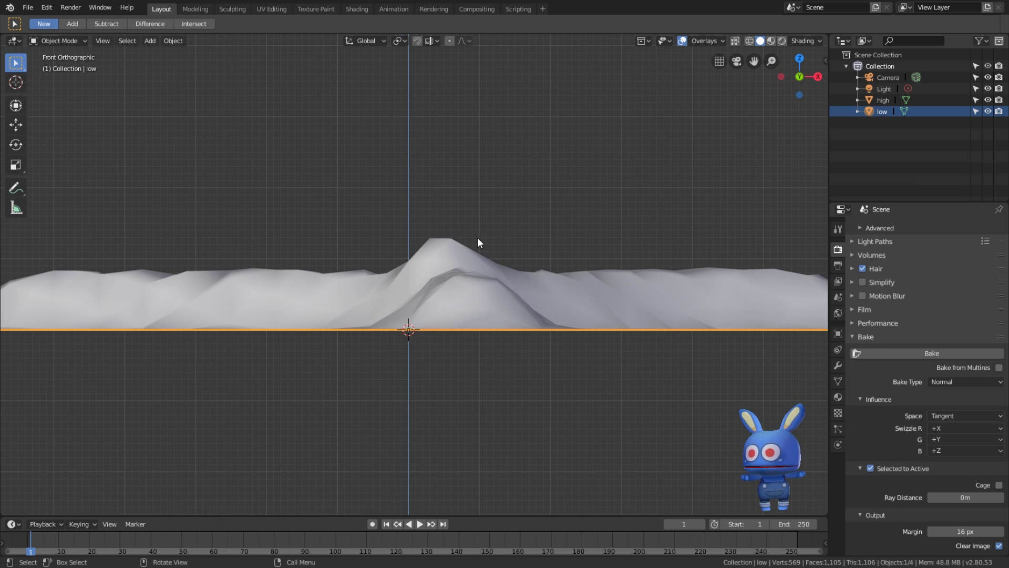
scroll(462, 233, "down", 1)
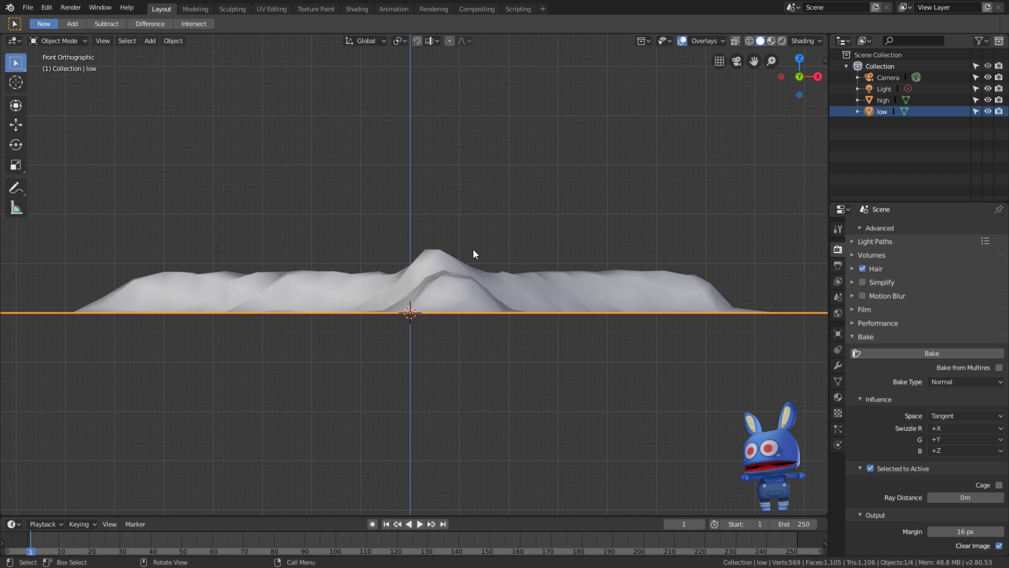
middle_click_drag(463, 247, 444, 288)
- Return to the front view and set the bake Ray Distance to 5cm
scroll(449, 271, "down", 3)
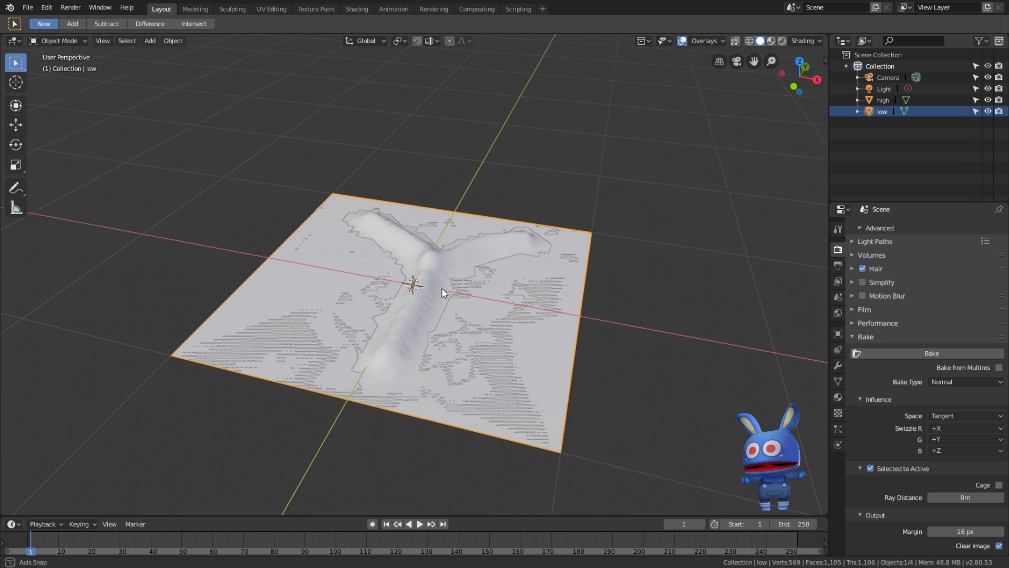
scroll(443, 288, "up", 1)
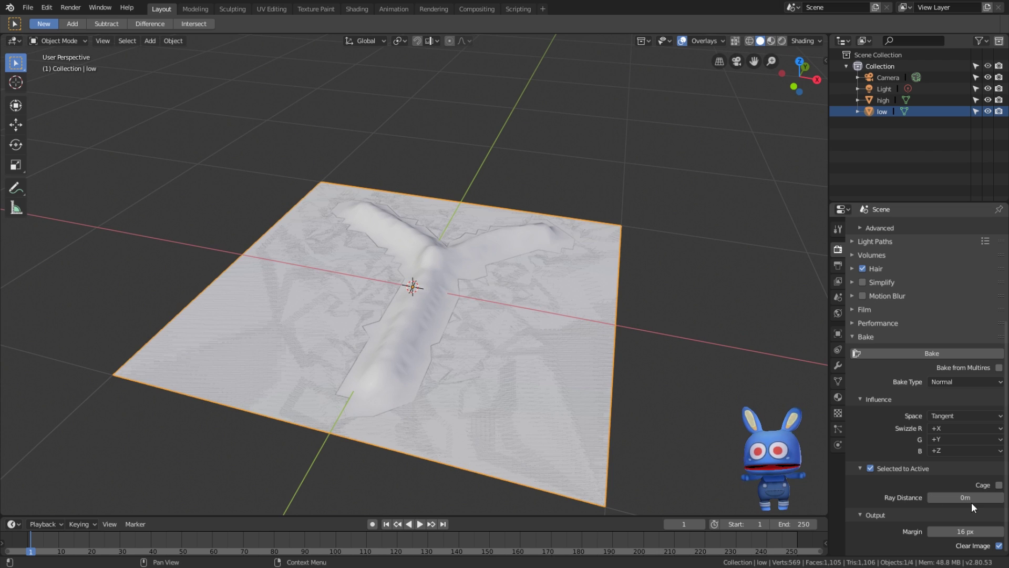
key("KP_1")
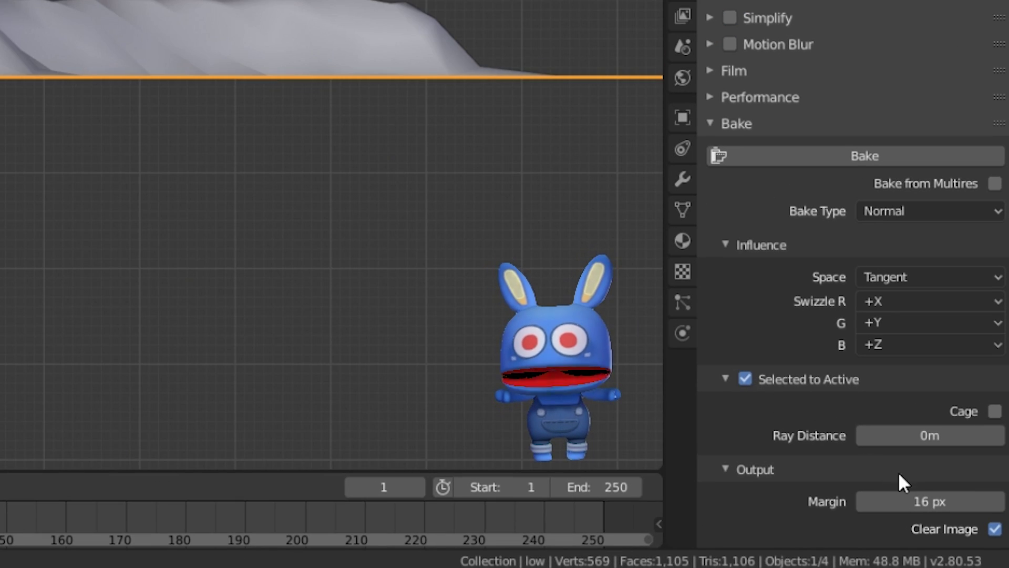
left_click(935, 426)
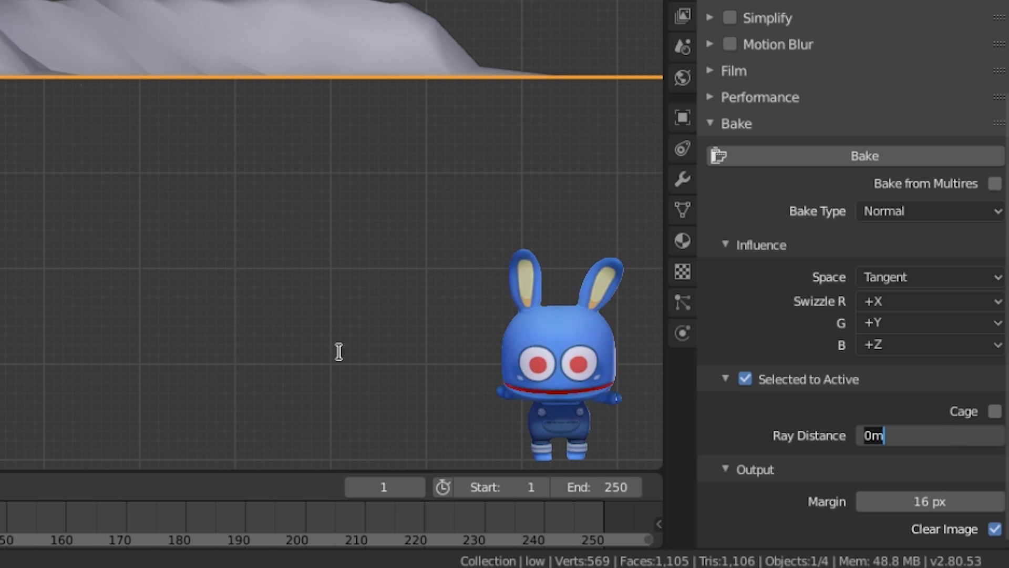
type("5cm")
key("Return")
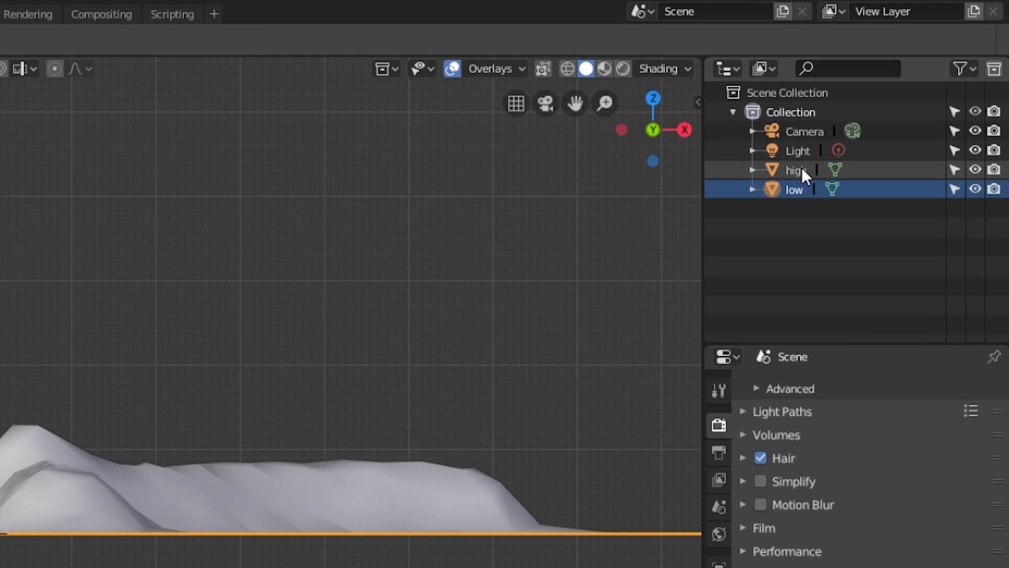
- Select high, then low as active, bake the normal map, and view it in UV Editing
left_click(887, 100)
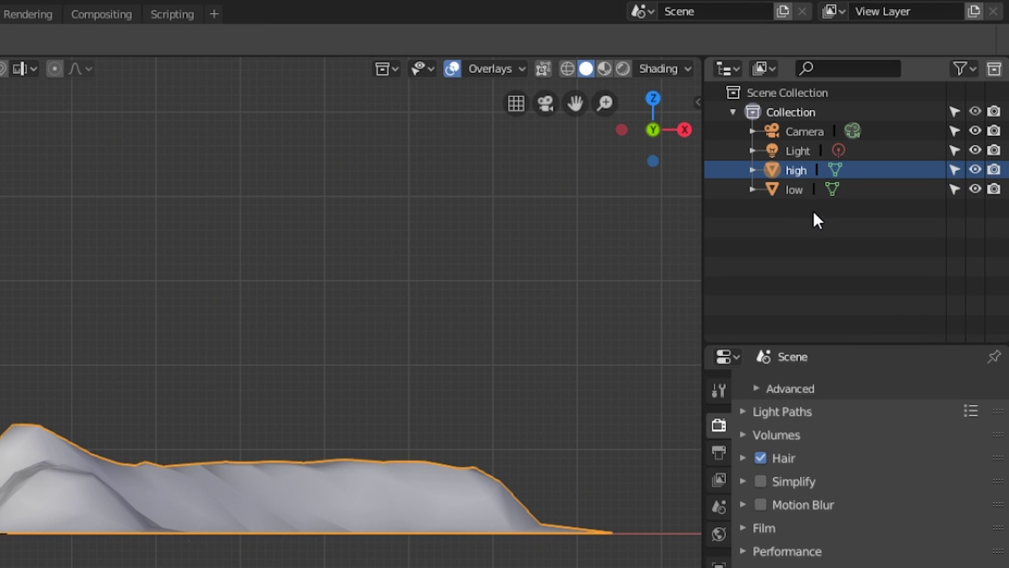
left_click(802, 189, "ctrl")
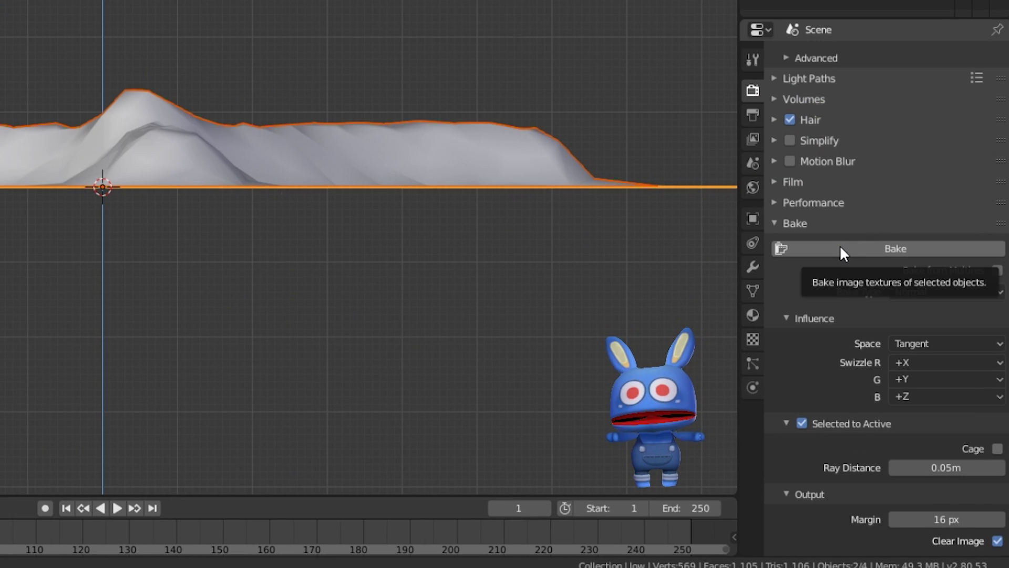
left_click(895, 354)
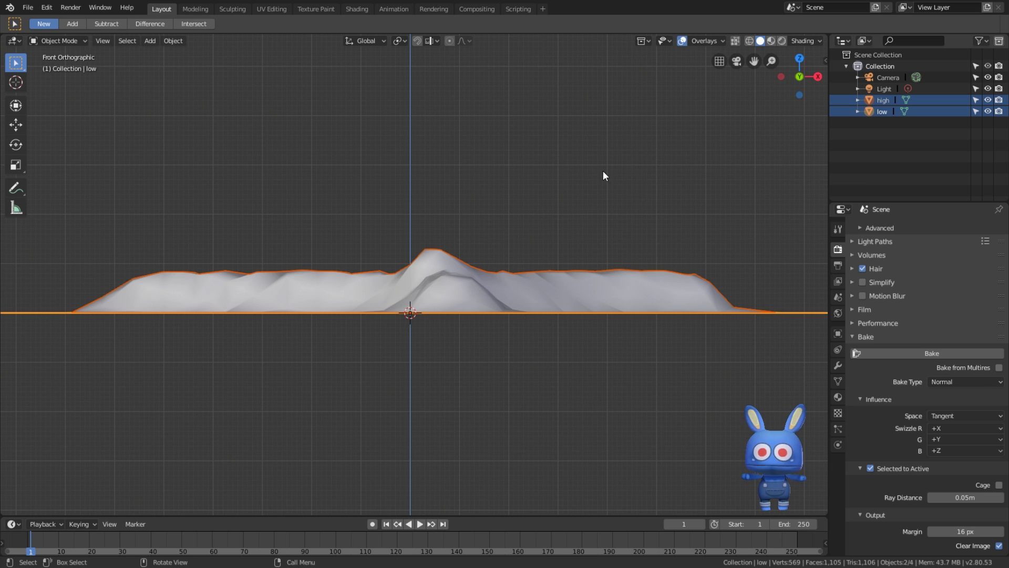
left_click(272, 9)
key("Home")
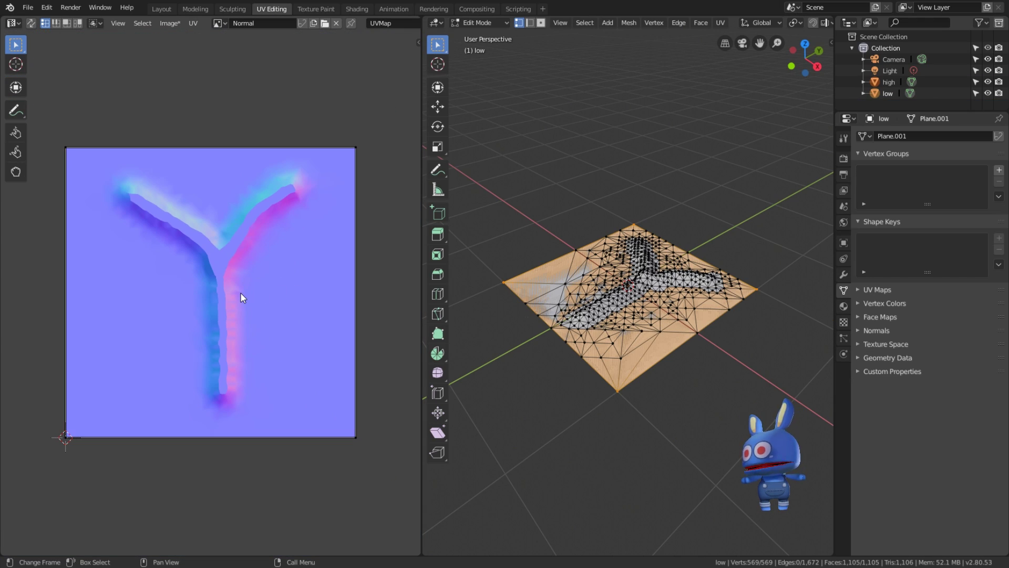
scroll(201, 282, "up", 3)
scroll(202, 283, "up", 2)
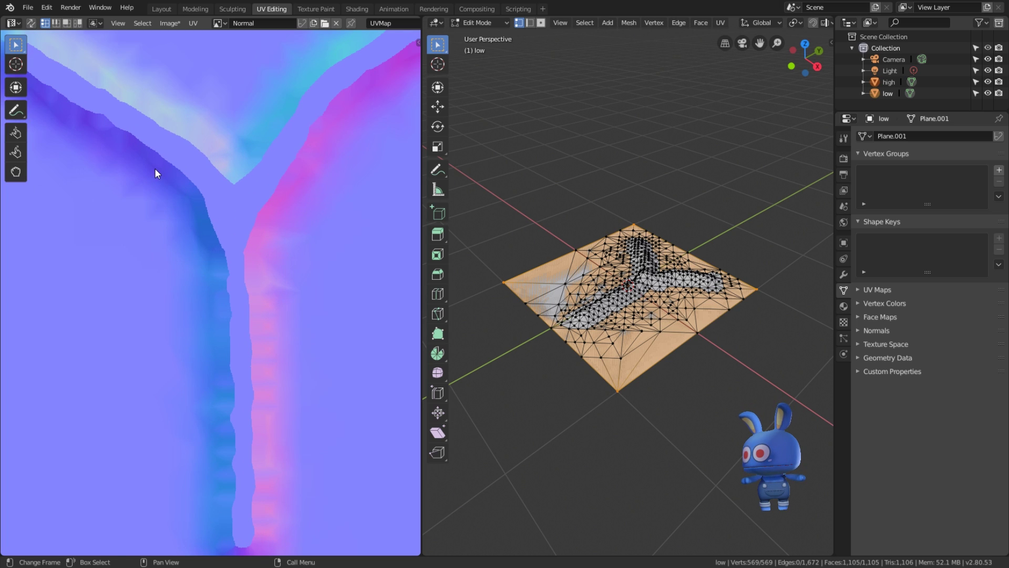
scroll(155, 168, "down", 2)
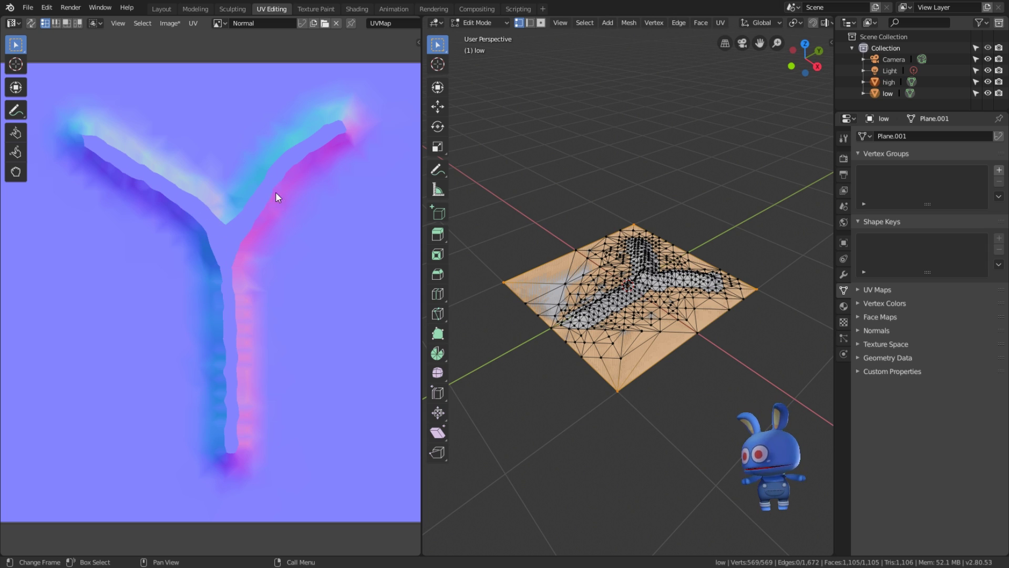
left_click(162, 9)
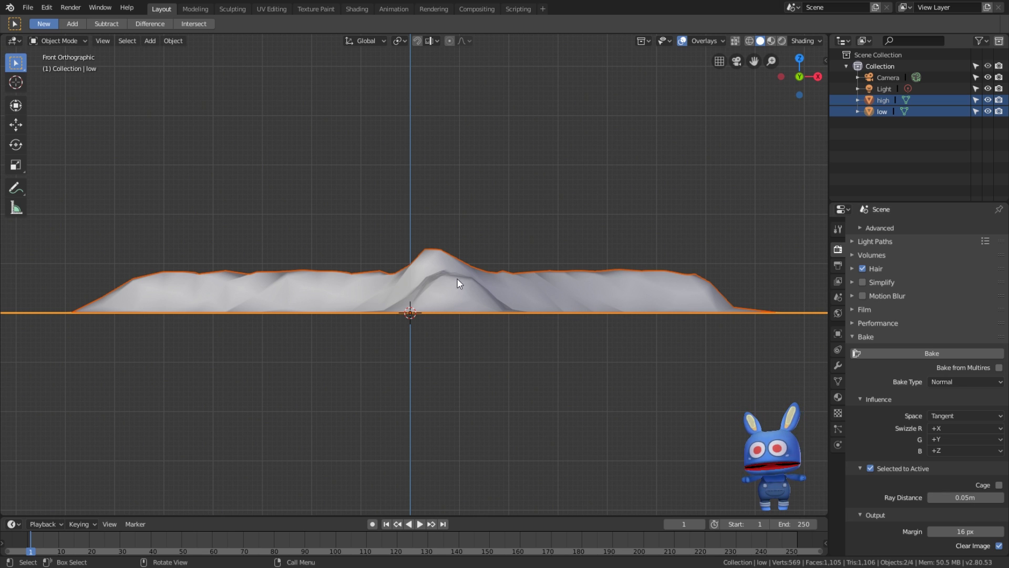
- Change the bake Ray Distance to 13cm and re-bake the normal map onto low
scroll(430, 279, "up", 3)
scroll(431, 279, "up", 4)
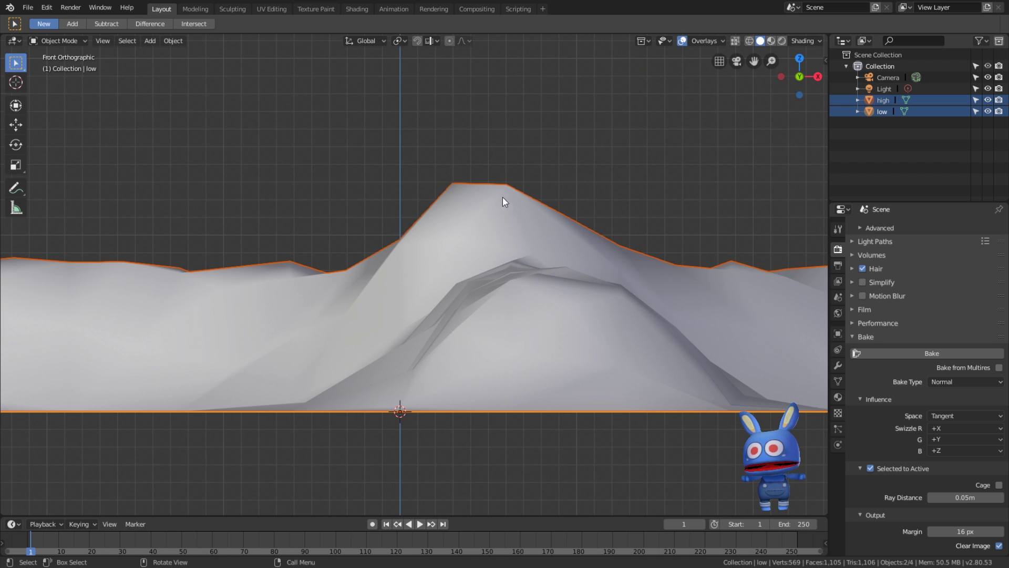
scroll(563, 266, "down", 3)
scroll(561, 264, "down", 3)
scroll(559, 261, "down", 2)
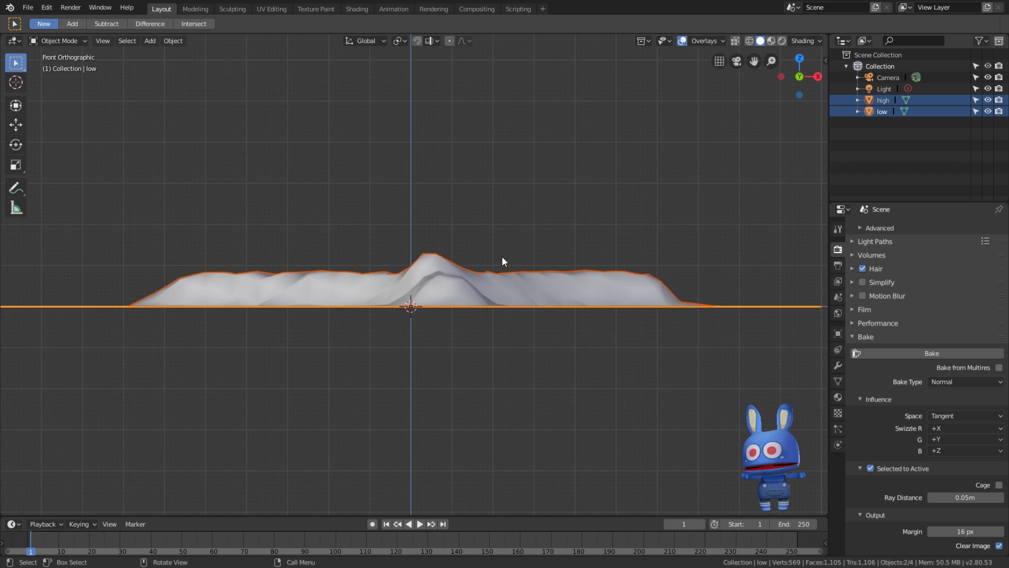
left_click(971, 500)
type("1")
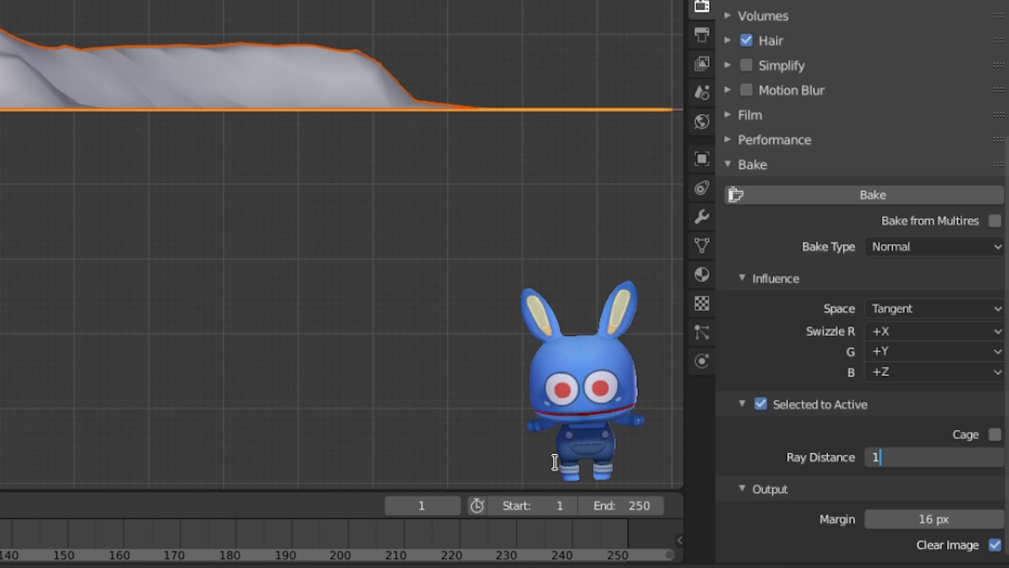
type("3cm")
key("Return")
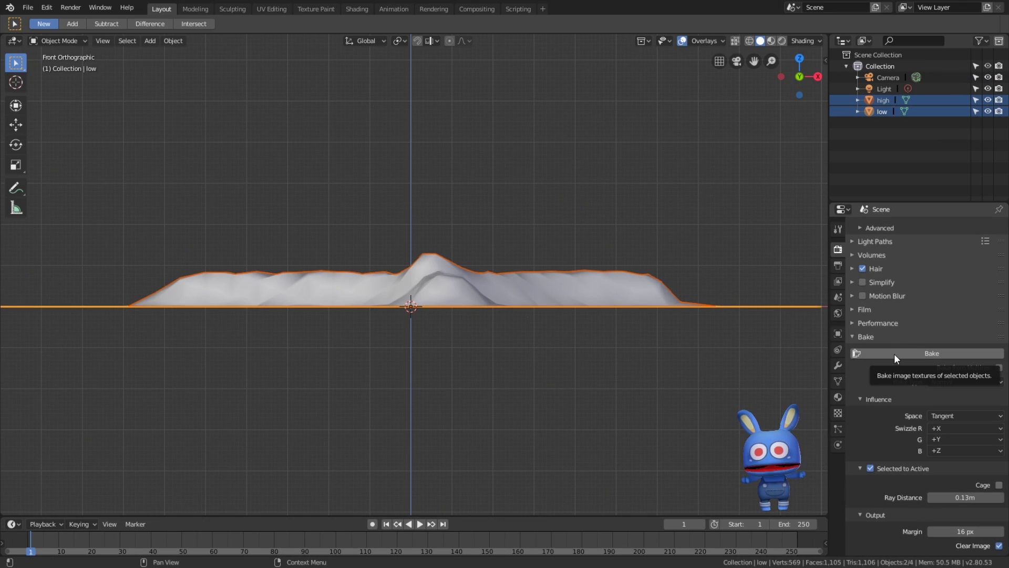
left_click(892, 355)
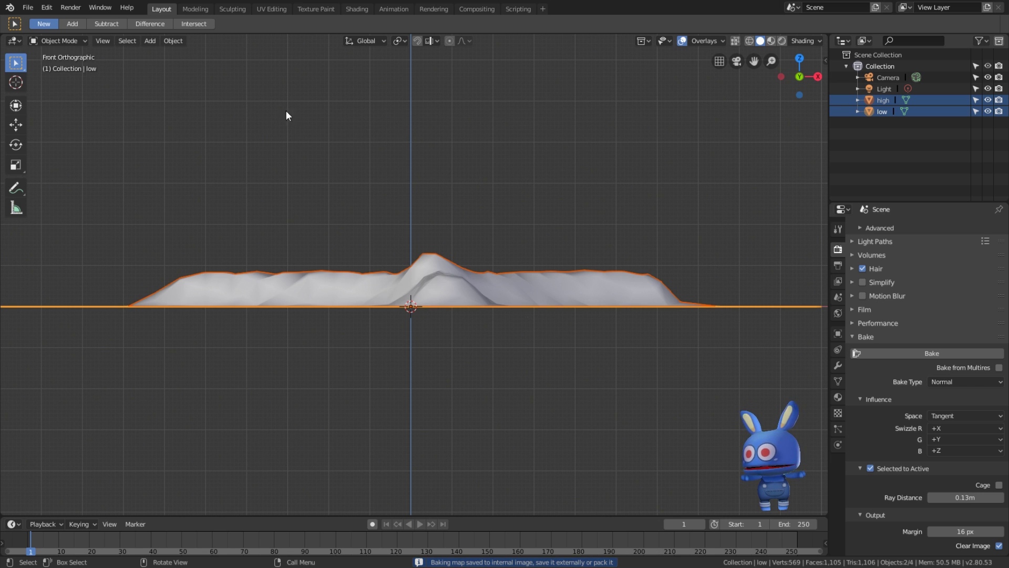
- Go back to the Layout workspace after inspecting the baked map
left_click(269, 11)
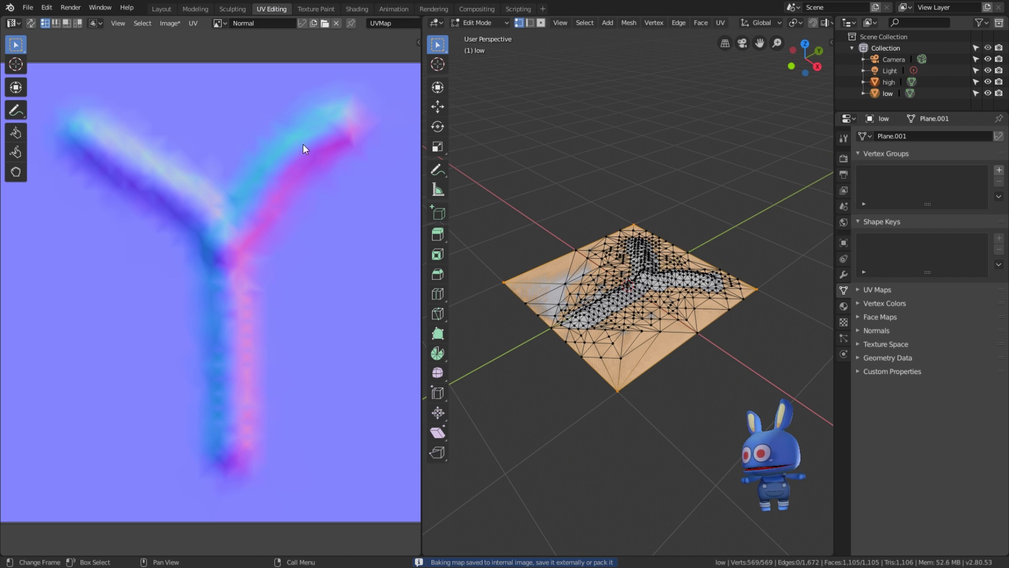
scroll(275, 279, "down", 1)
scroll(256, 320, "up", 2)
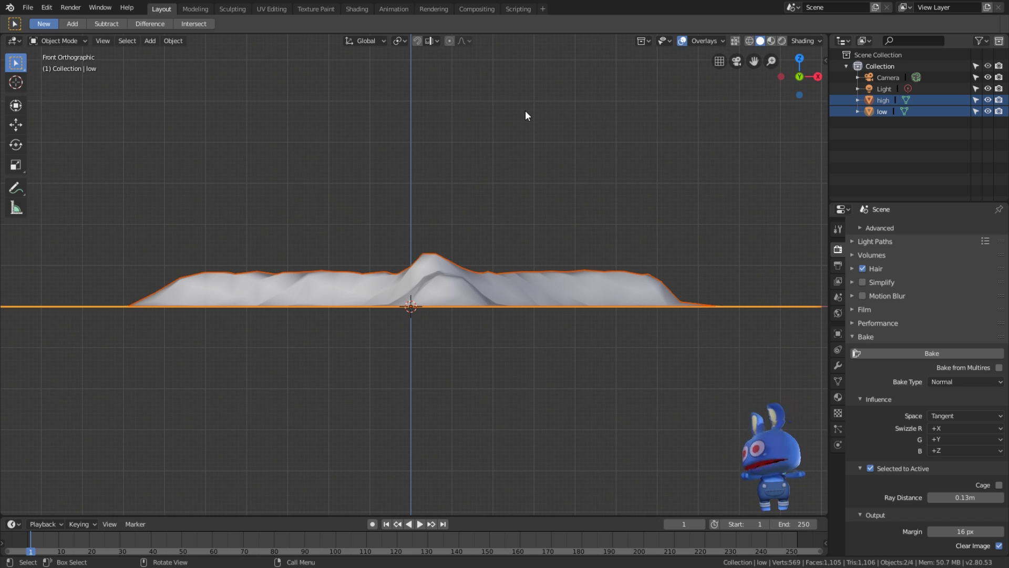
- In Shading, add a Normal Map node and feed the image's Color into it
left_click(355, 8)
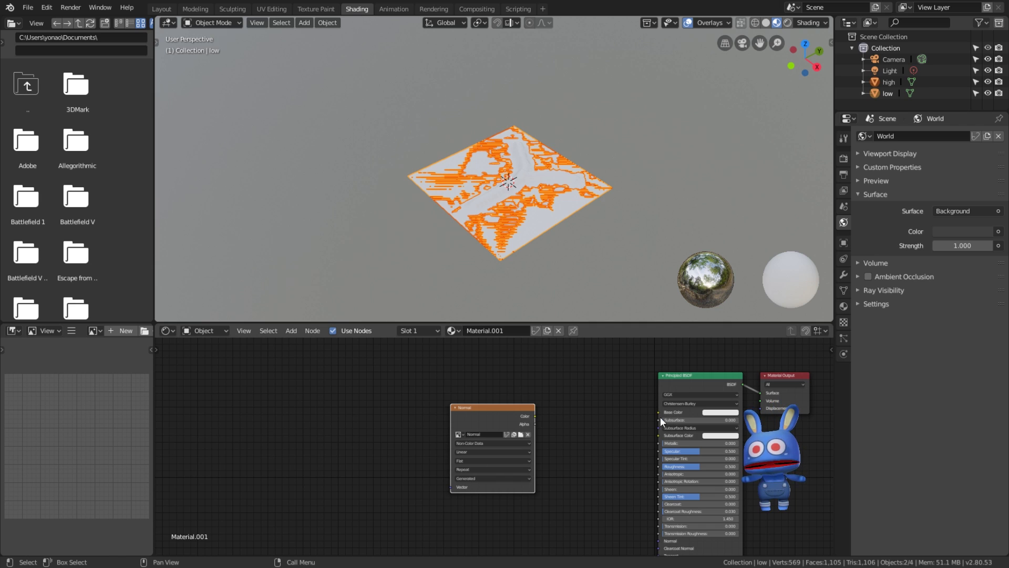
scroll(592, 417, "down", 1)
mouse_move(592, 418)
middle_mouse_down()
mouse_move(581, 402)
mouse_move(426, 409)
middle_mouse_up()
scroll(563, 402, "up", 3)
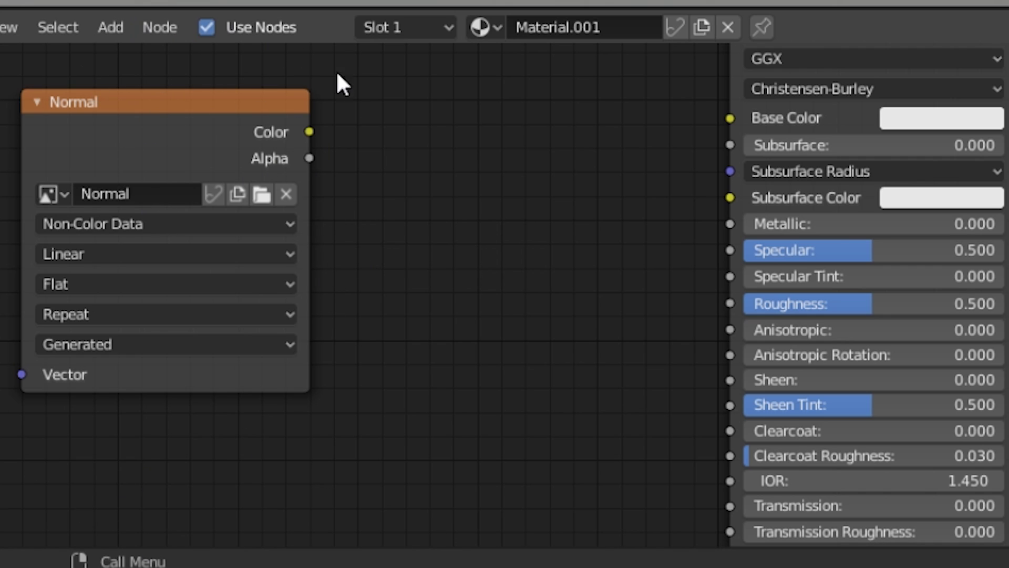
key("shift+a")
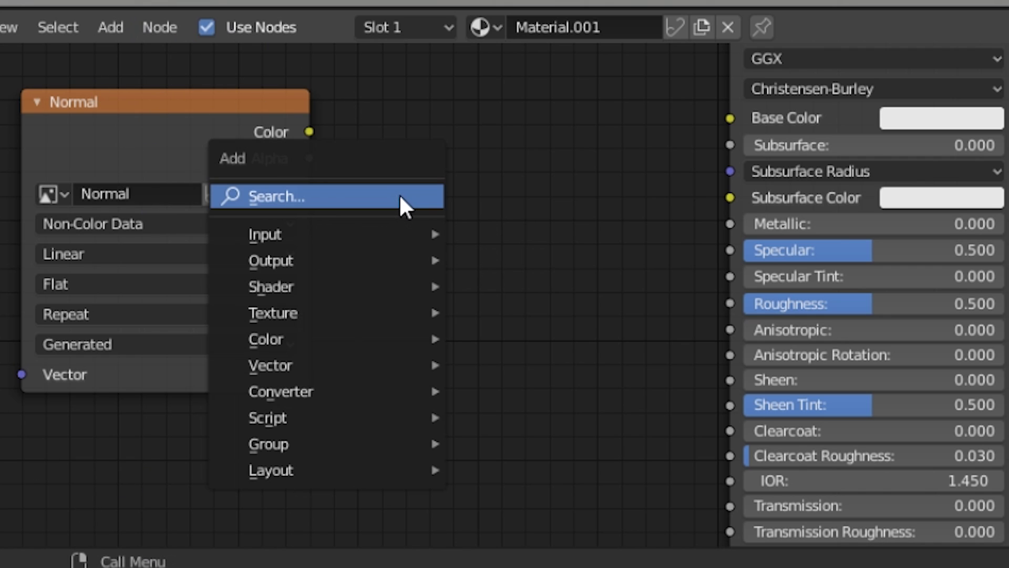
left_click(400, 198)
type("norma")
key("Down")
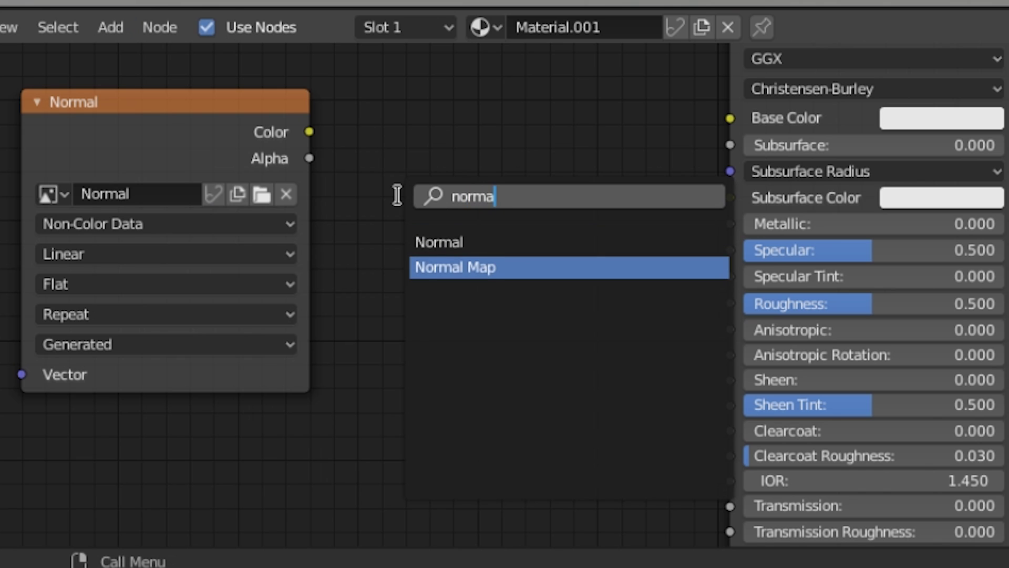
key("Return")
left_click(398, 126)
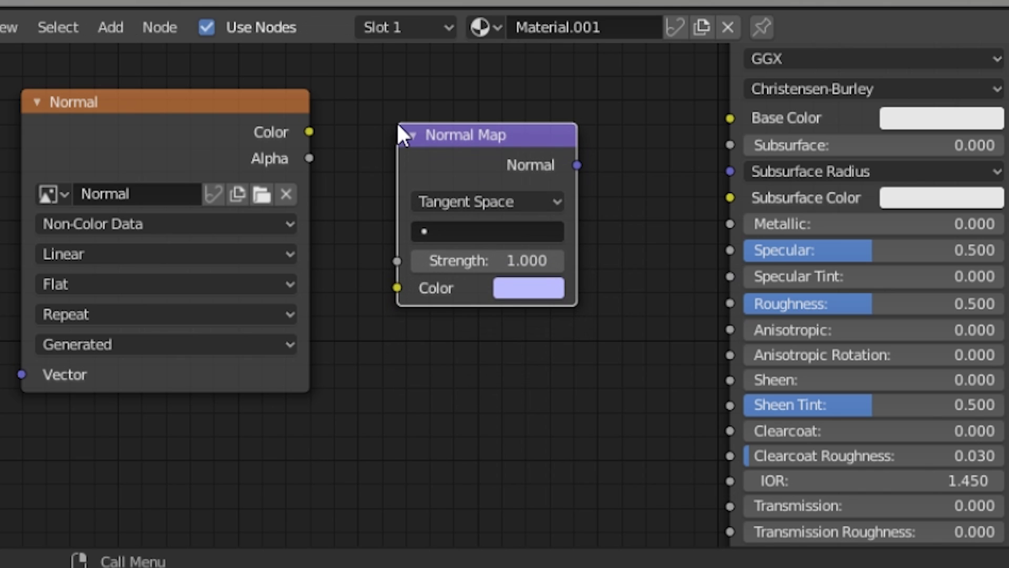
left_click_drag(314, 132, 397, 287)
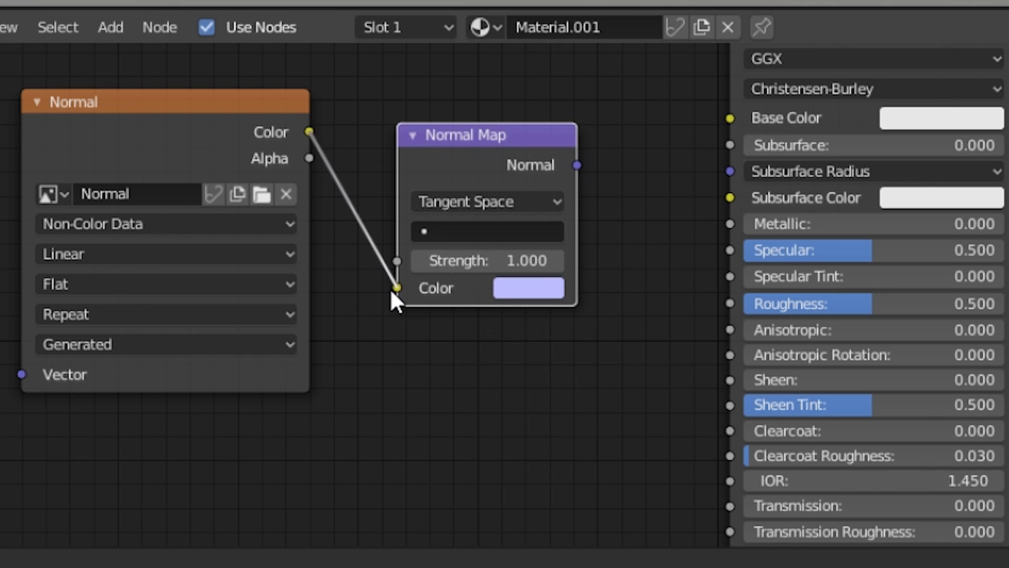
- Connect the Normal Map output to the Principled BSDF's Normal input and frame all nodes
scroll(668, 258, "down", 2)
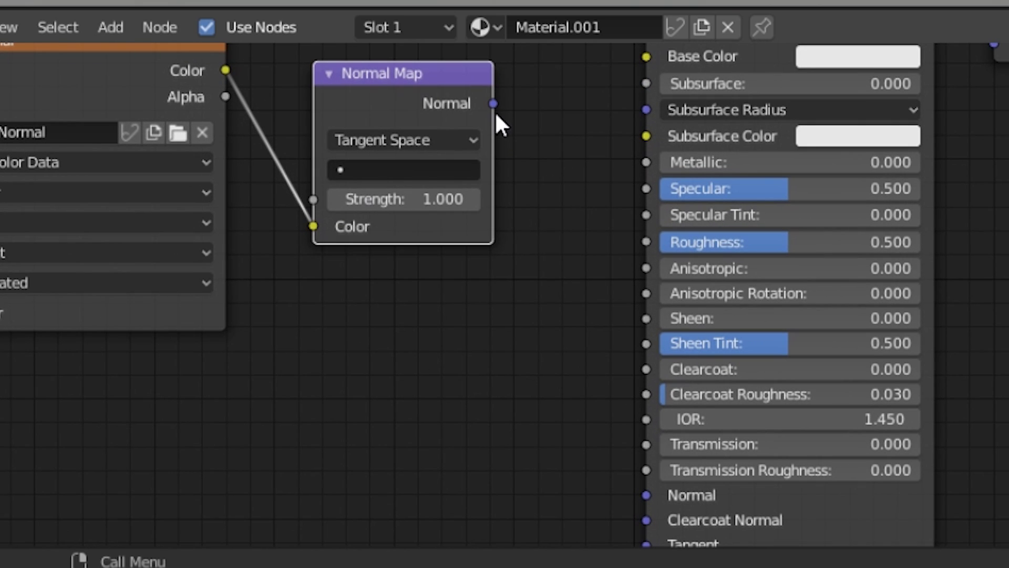
scroll(569, 158, "up", 1)
middle_click_drag(569, 168, 498, 333)
scroll(599, 181, "up", 1)
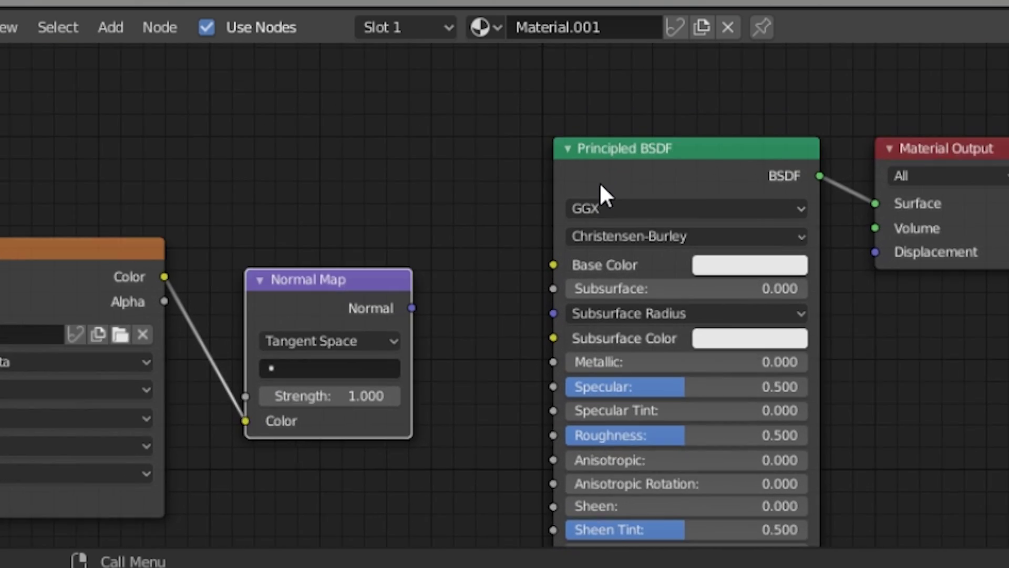
scroll(628, 177, "up", 2)
scroll(661, 112, "up", 1)
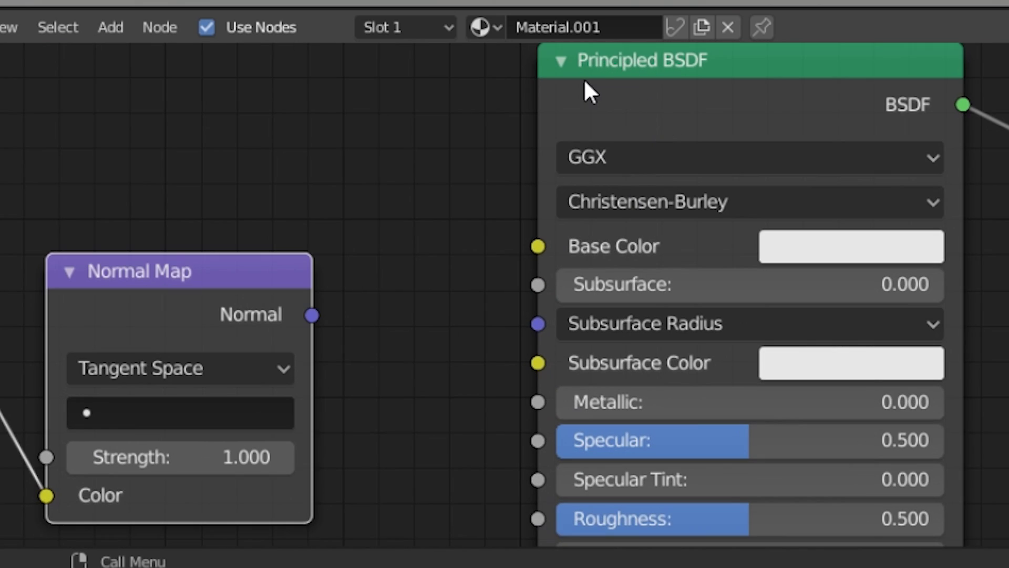
scroll(525, 295, "down", 2)
mouse_move(473, 300)
middle_mouse_down()
mouse_move(397, 207)
mouse_move(353, 131)
middle_mouse_up()
middle_click_drag(496, 396, 496, 311)
scroll(558, 435, "up", 1)
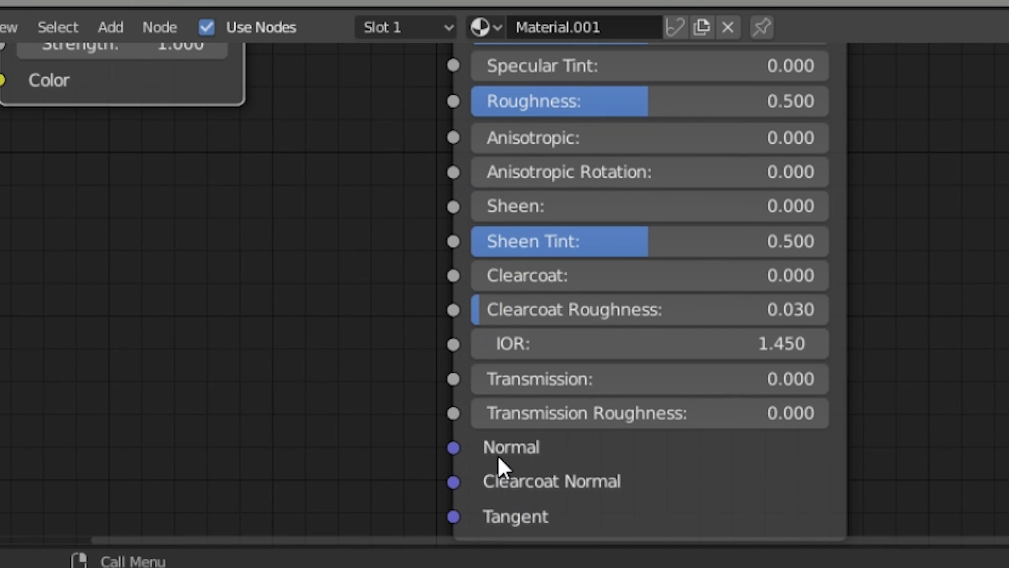
scroll(319, 203, "down", 1)
scroll(322, 189, "down", 1)
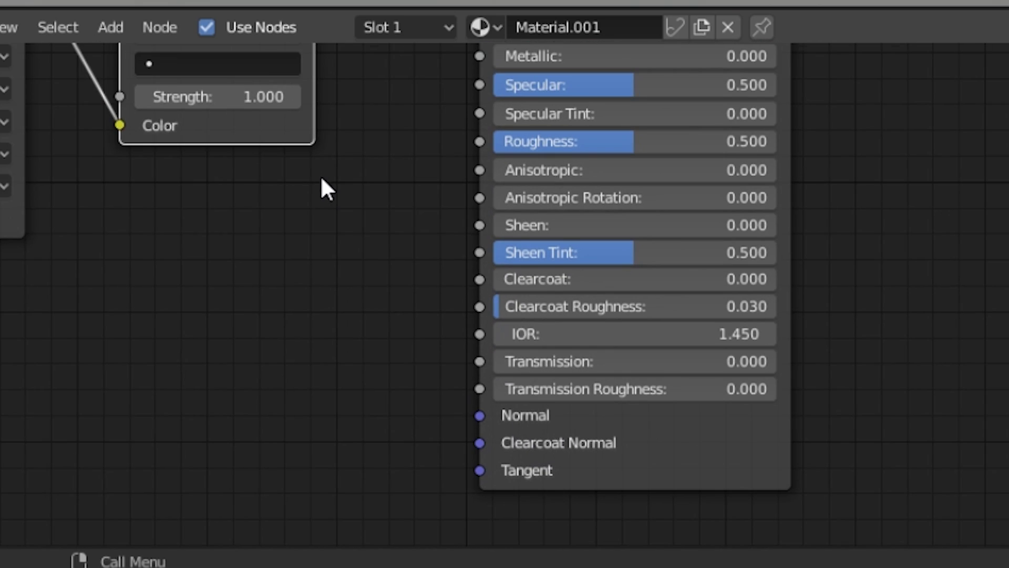
scroll(326, 157, "down", 1)
scroll(305, 105, "down", 1)
left_click_drag(300, 57, 332, 199)
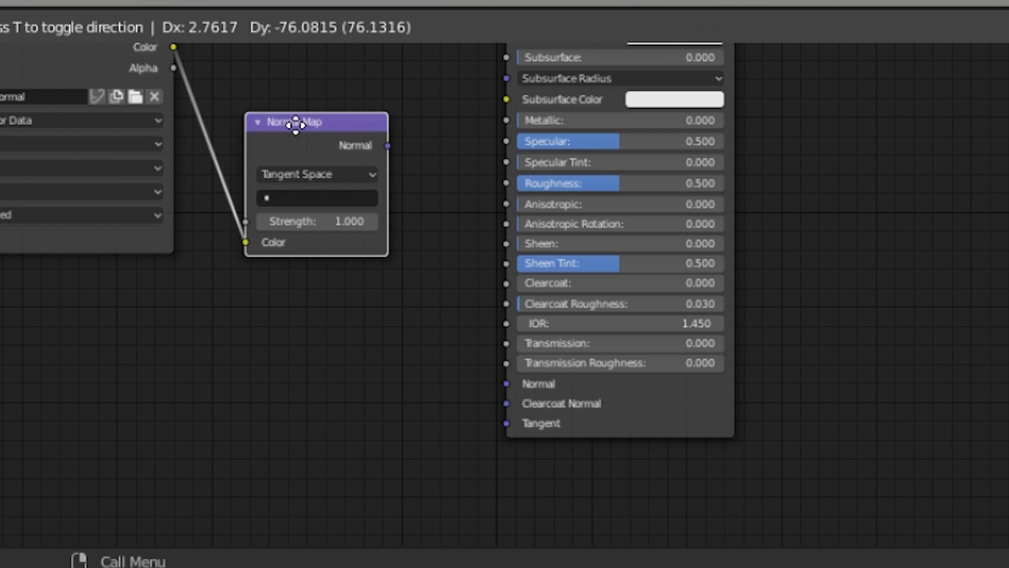
left_click_drag(409, 205, 500, 385)
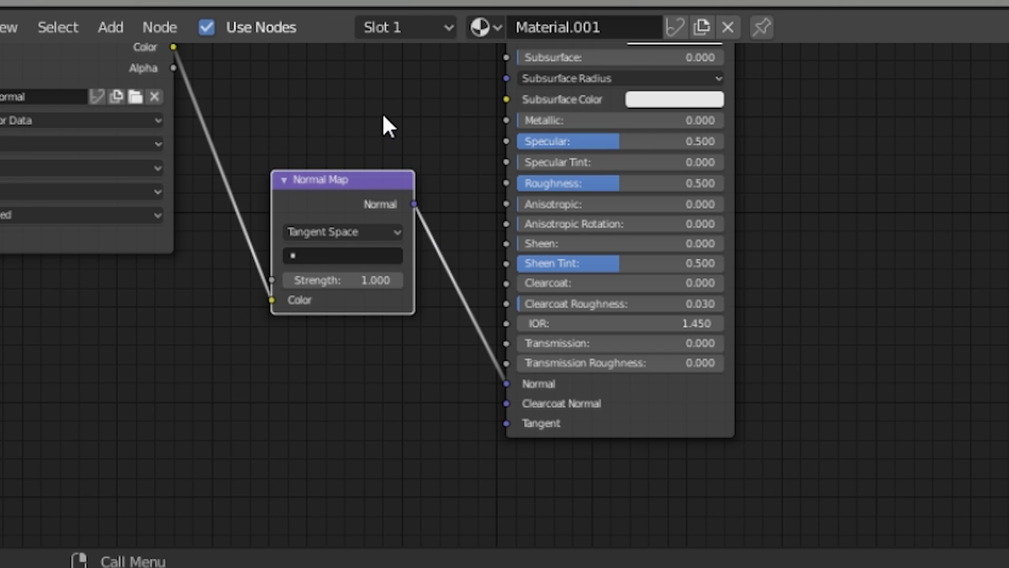
key("Home")
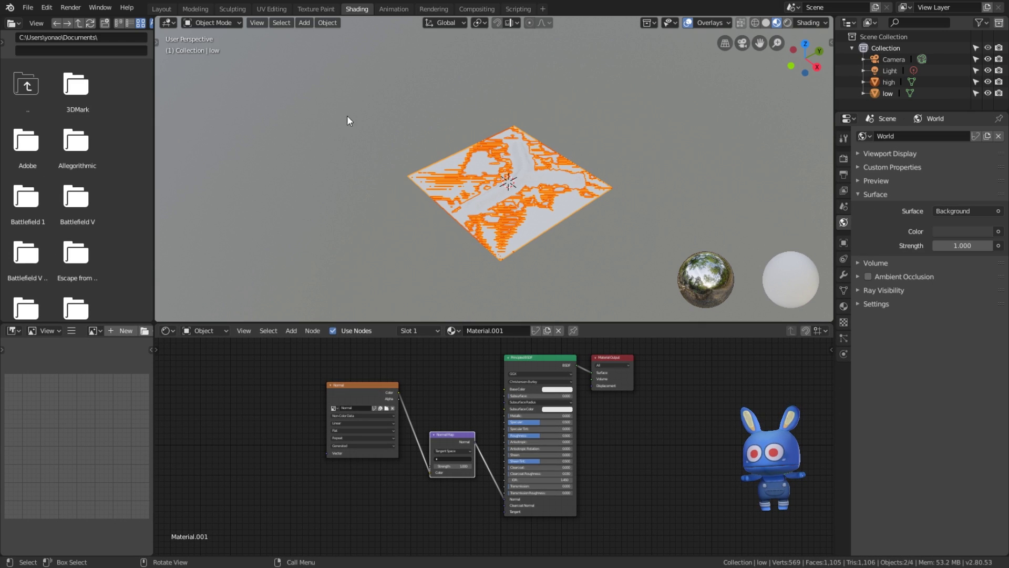
- In Layout, orbit above the terrain and hide the high object, leaving the low plane
left_click(155, 8)
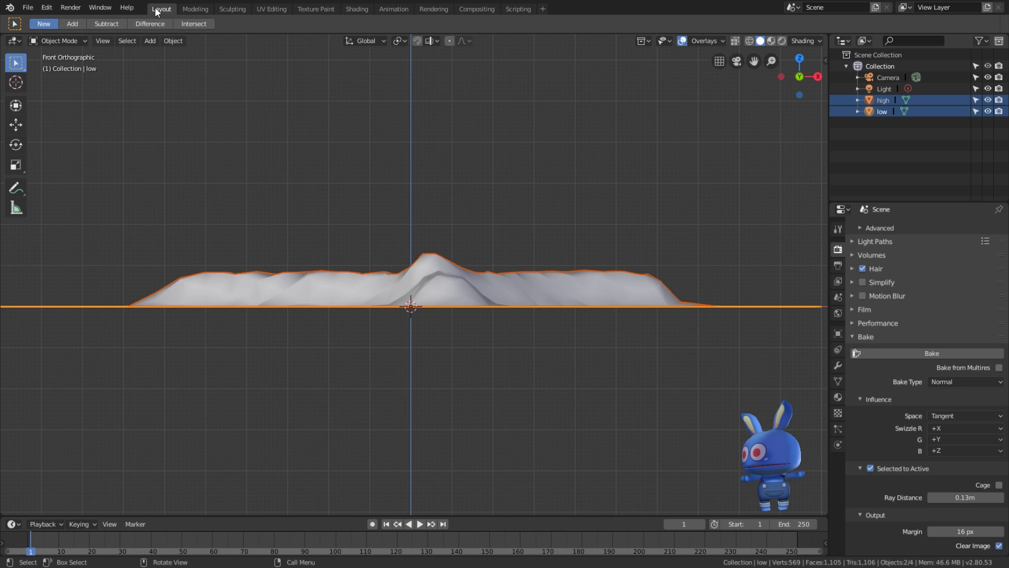
mouse_move(395, 116)
middle_mouse_down()
mouse_move(611, 225)
mouse_move(713, 188)
middle_mouse_up()
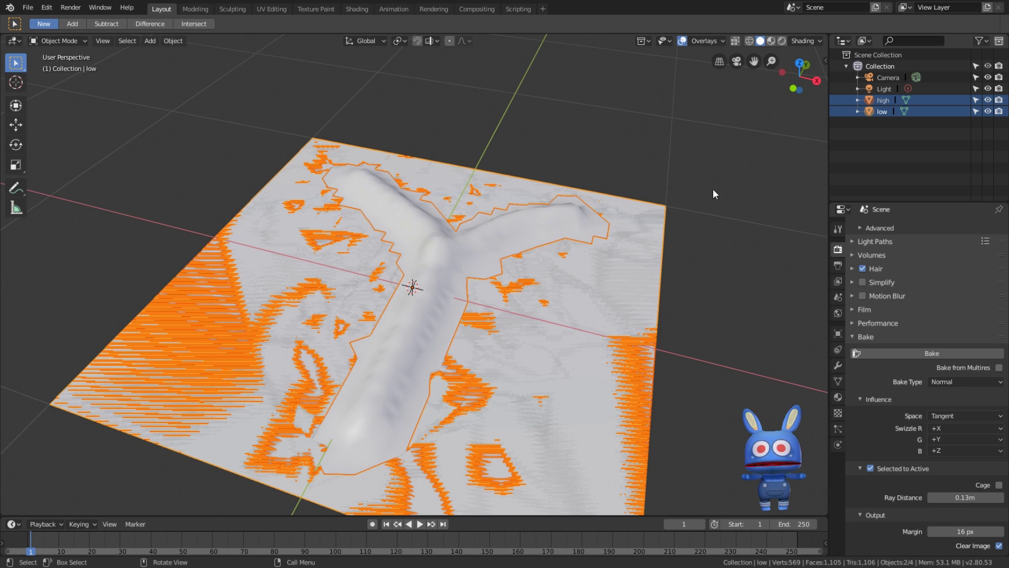
left_click(987, 100)
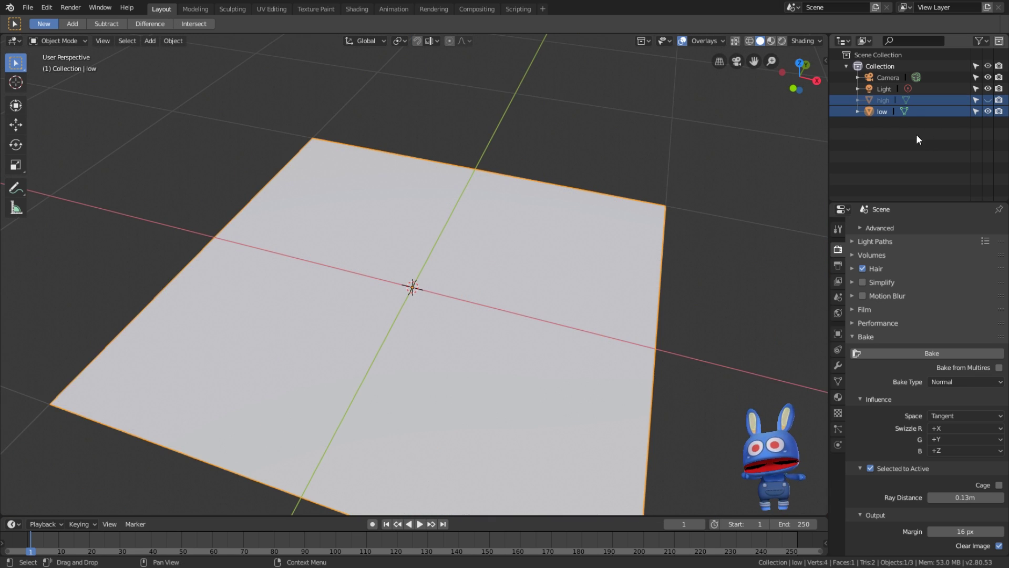
scroll(924, 315, "up", 8)
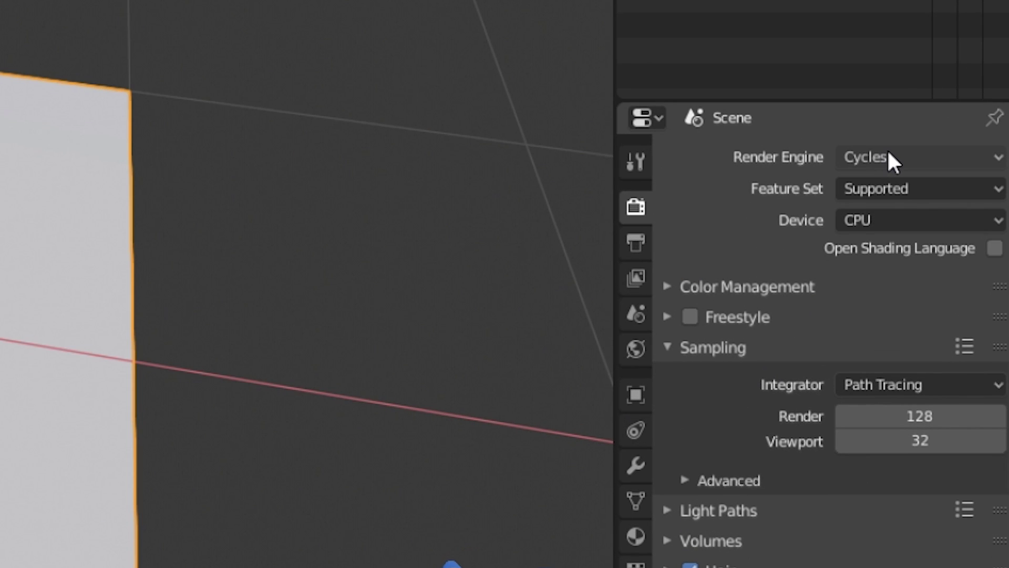
- Switch the render engine back to Eevee and preview the low plane in Rendered shading
left_click(952, 224)
left_click(912, 187)
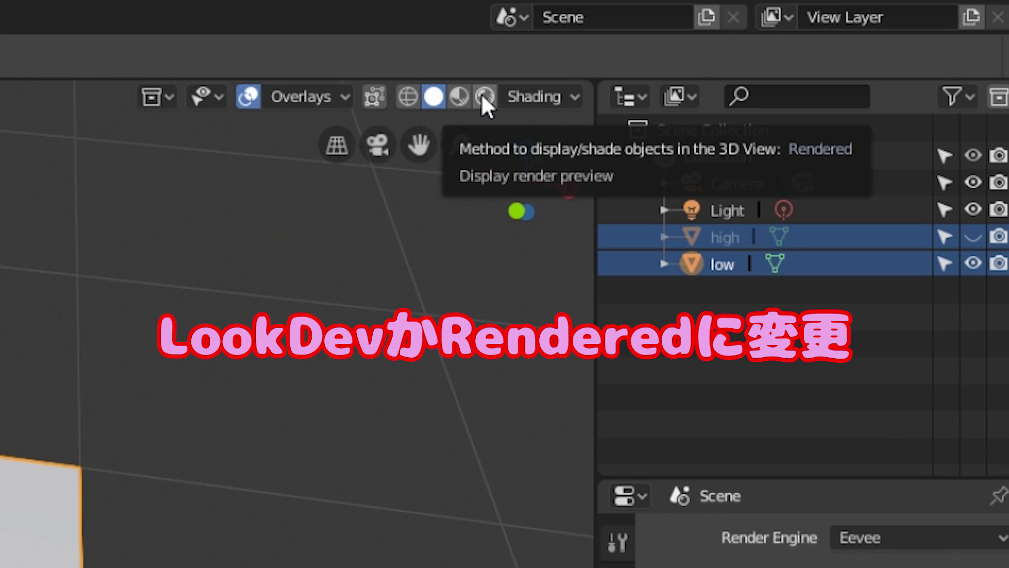
left_click(484, 96)
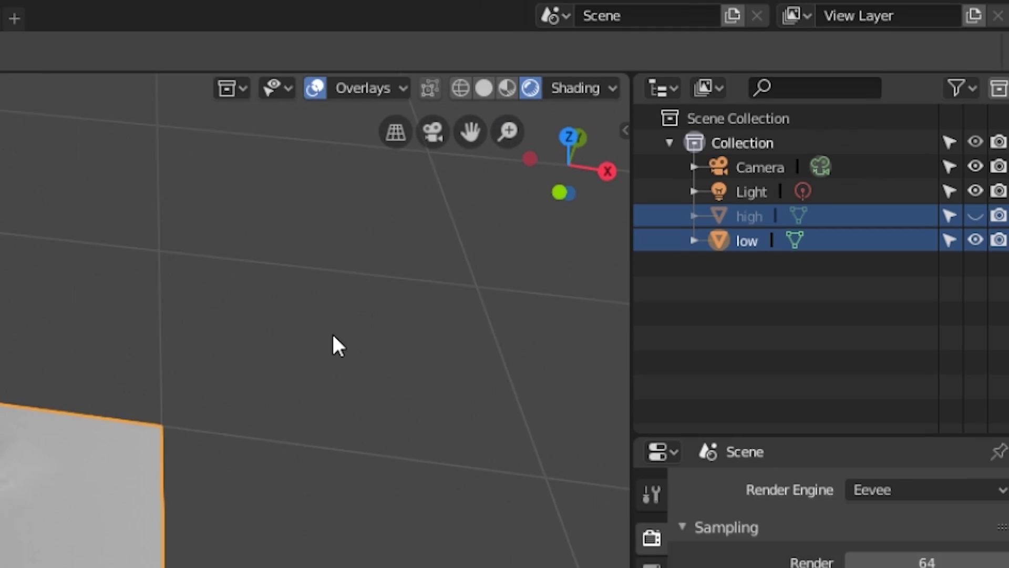